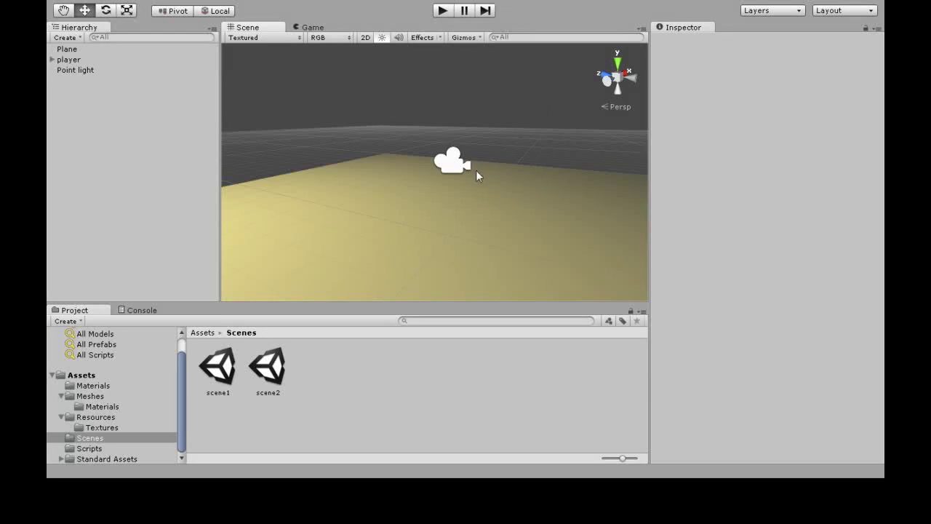
pyautogui.scroll(-2, 488, 179)
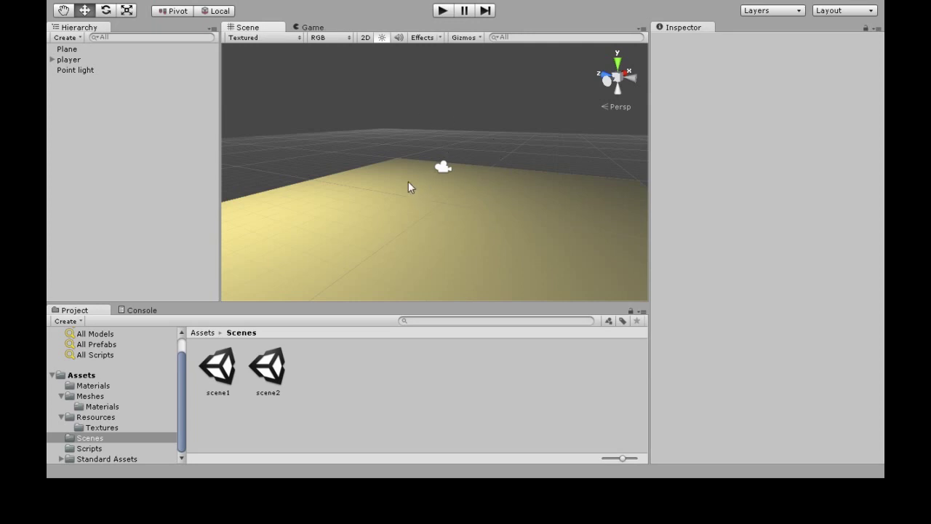
pyautogui.scroll(2, 499, 179)
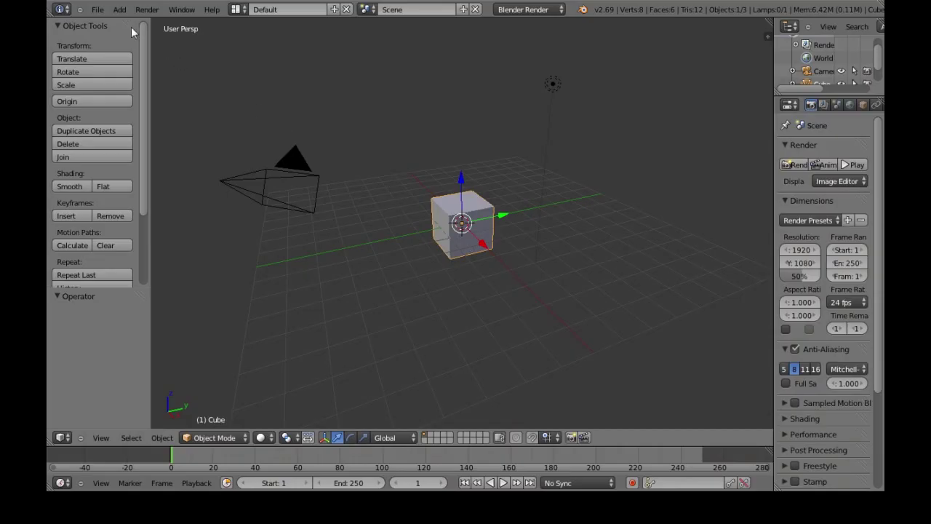
# Switch to Blender and start a fresh scene by reloading the start-up file
pyautogui.click(98, 10)
pyautogui.click(115, 22)
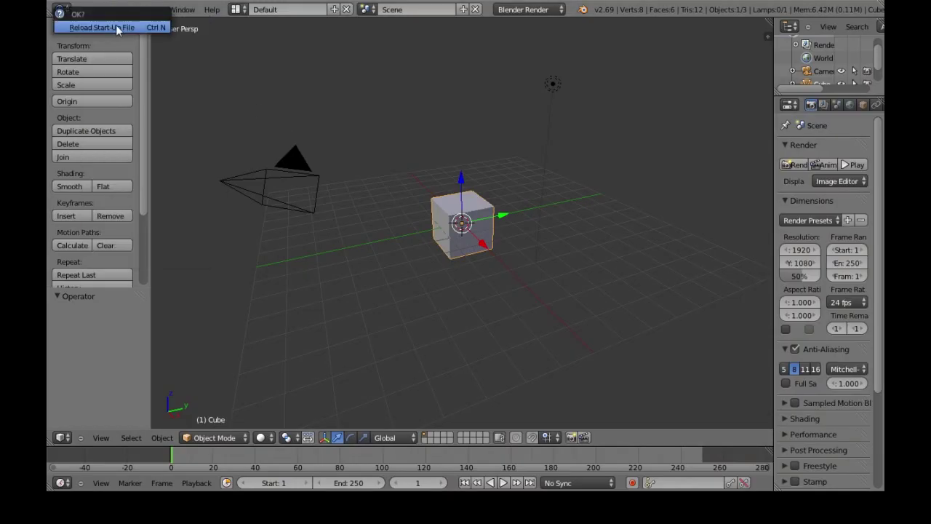
pyautogui.click(117, 28)
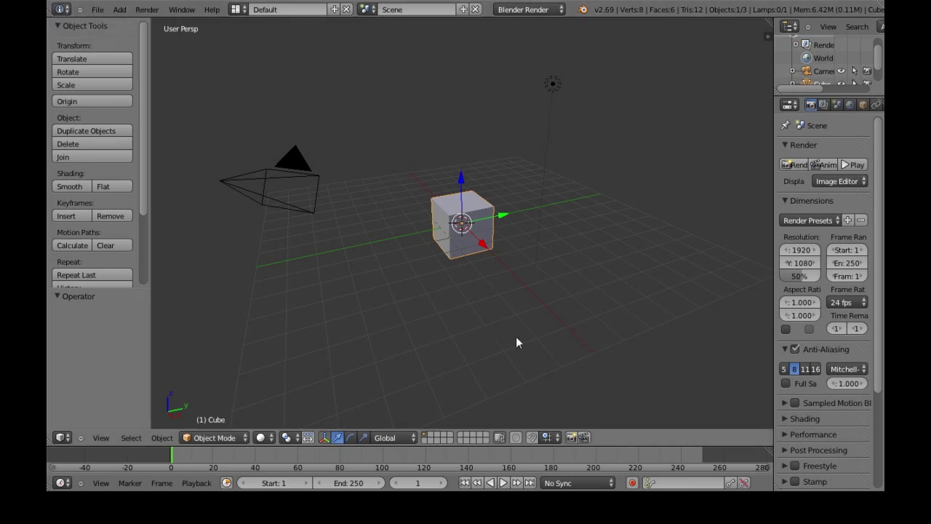
# Delete the default cube and the lamp from the scene
pyautogui.press('x')
pyautogui.click(483, 208)
pyautogui.rightClick(553, 83)
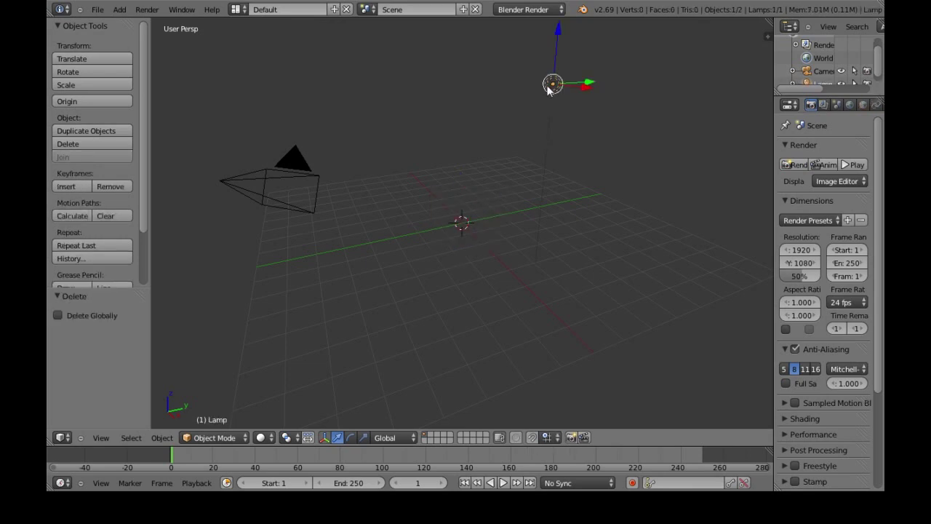
pyautogui.press('x')
pyautogui.click(527, 87)
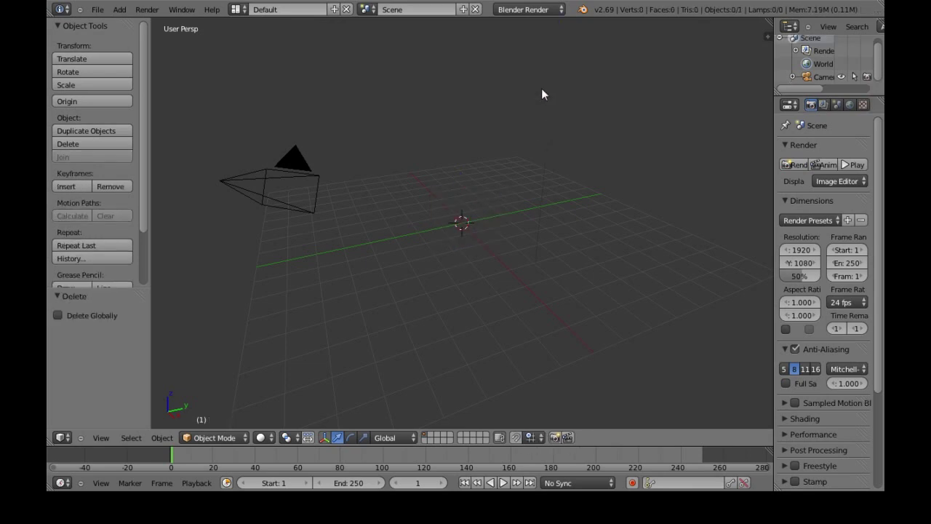
# Add a plane mesh at the scene's origin
pyautogui.moveTo(480, 224); pyautogui.dragTo(462, 217, button='middle')
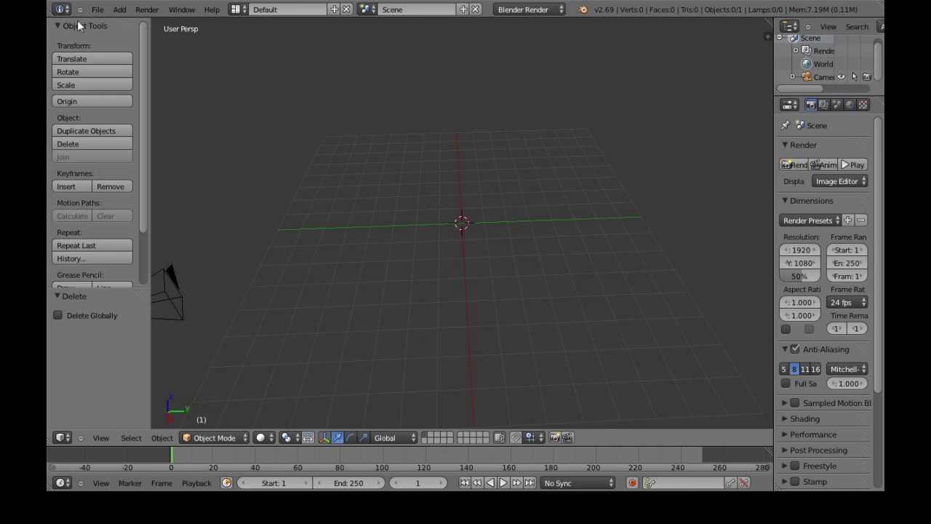
pyautogui.click(121, 14)
pyautogui.moveTo(139, 25)
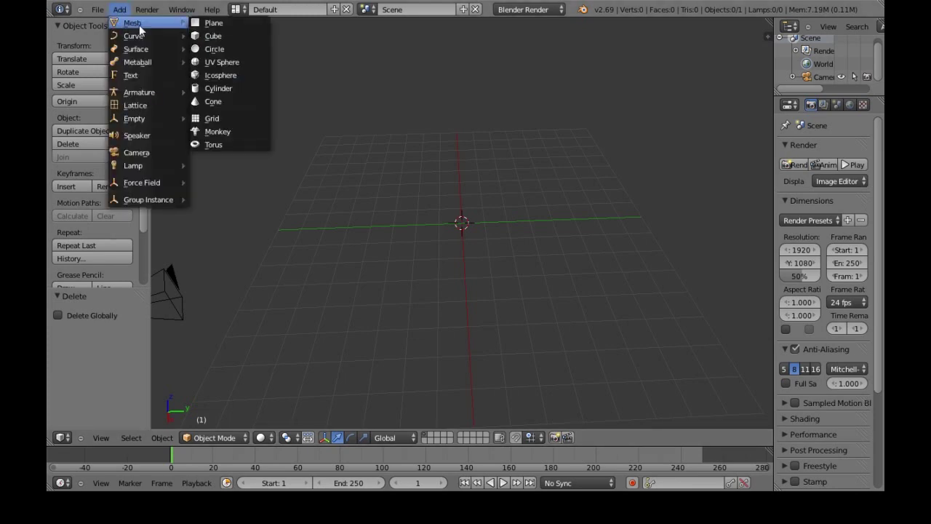
pyautogui.click(229, 25)
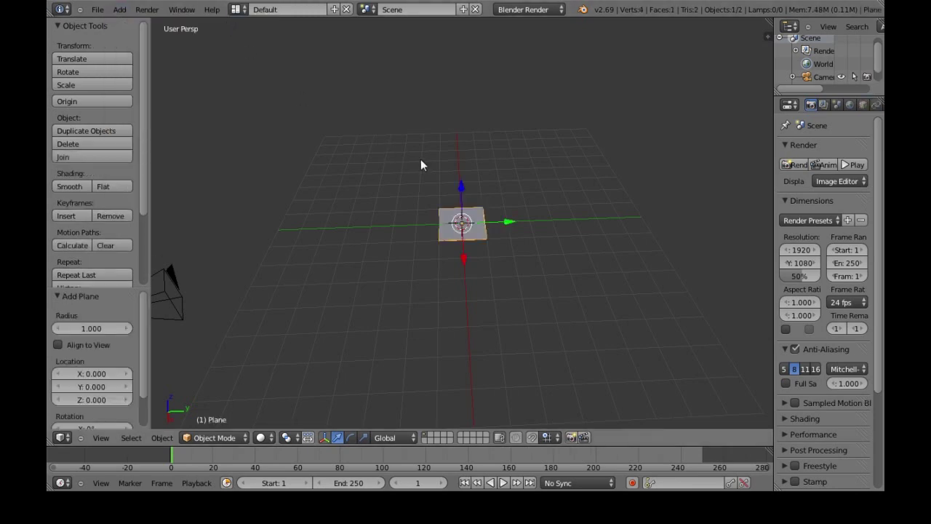
pyautogui.moveTo(421, 168); pyautogui.dragTo(565, 240, button='middle')
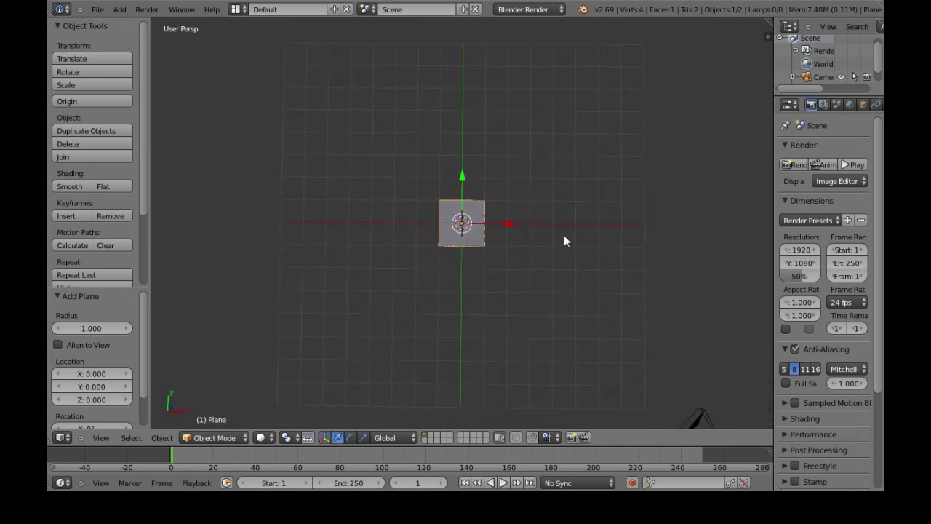
# Put the new plane into Edit Mode
pyautogui.click(228, 437)
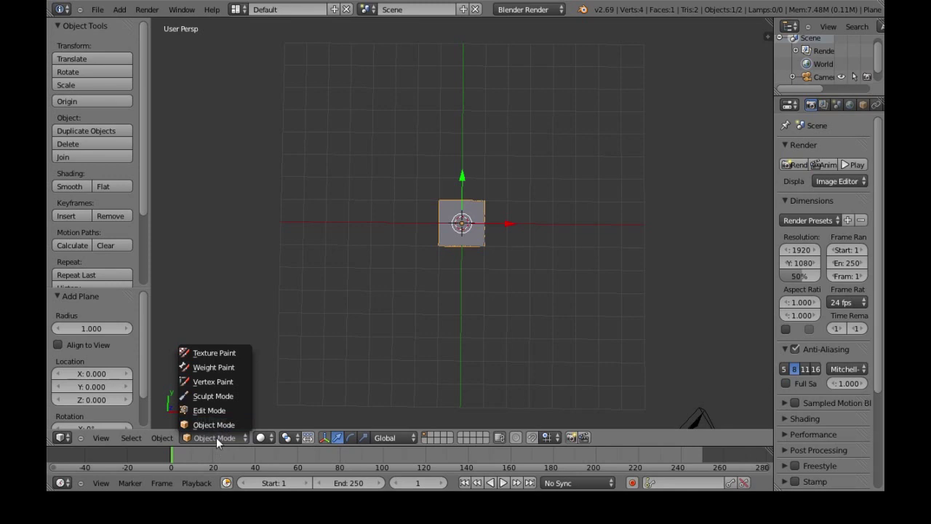
pyautogui.click(250, 217)
pyautogui.press('Tab')
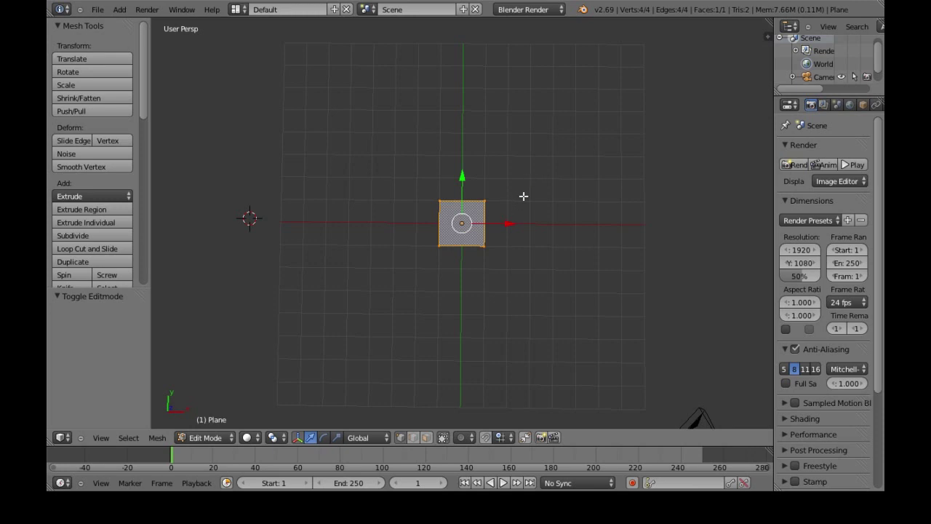
# Try scaling the plane freehand along the X axis by about 3.4, and undo the scaling
pyautogui.scroll(-2, 493, 212)
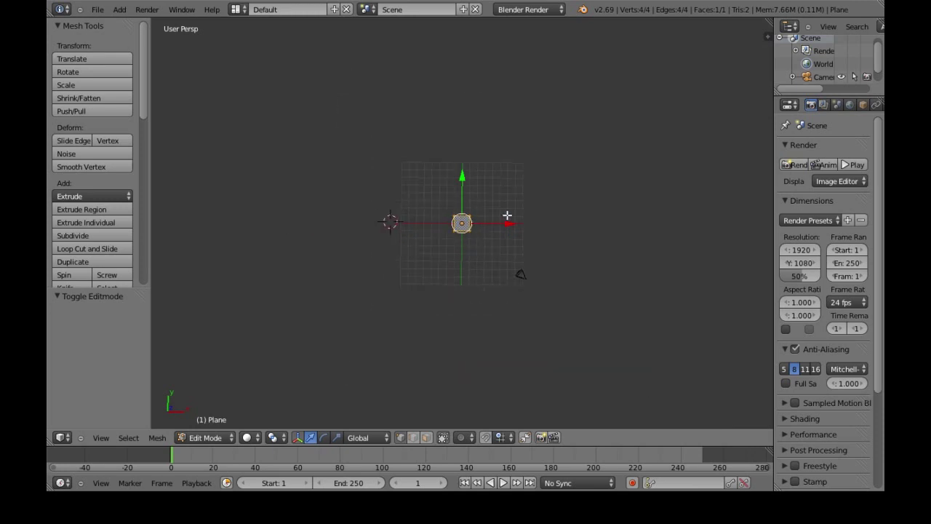
pyautogui.scroll(4, 502, 218)
pyautogui.scroll(-6, 521, 197)
pyautogui.press('s')
pyautogui.press('x')
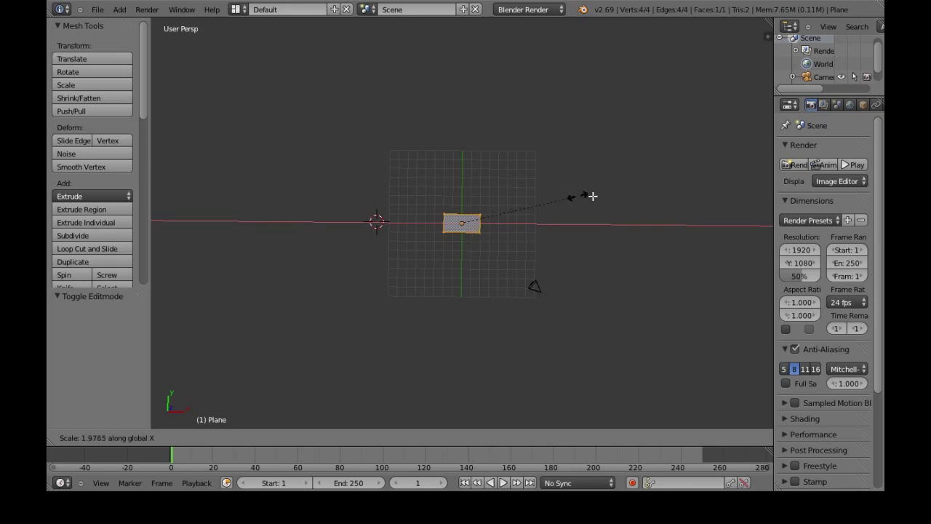
pyautogui.click(665, 188)
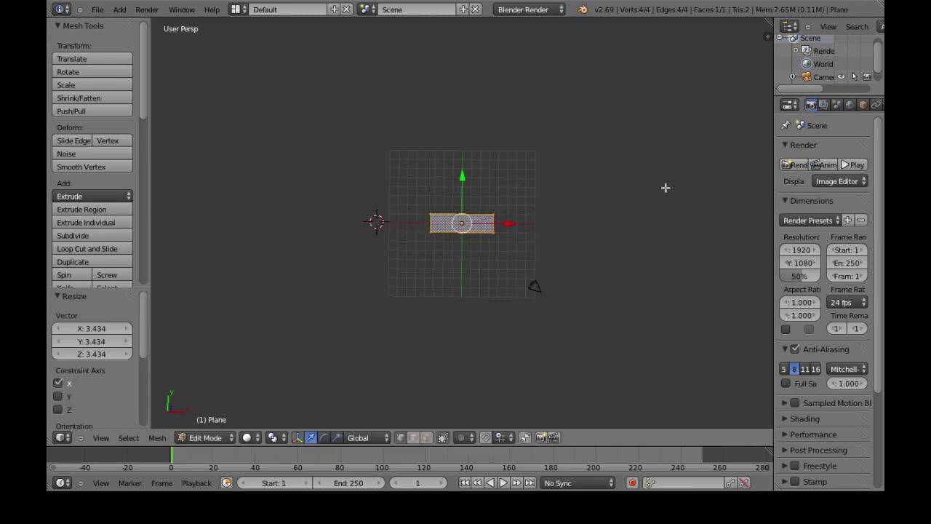
pyautogui.hotkey('ctrl', 'z')
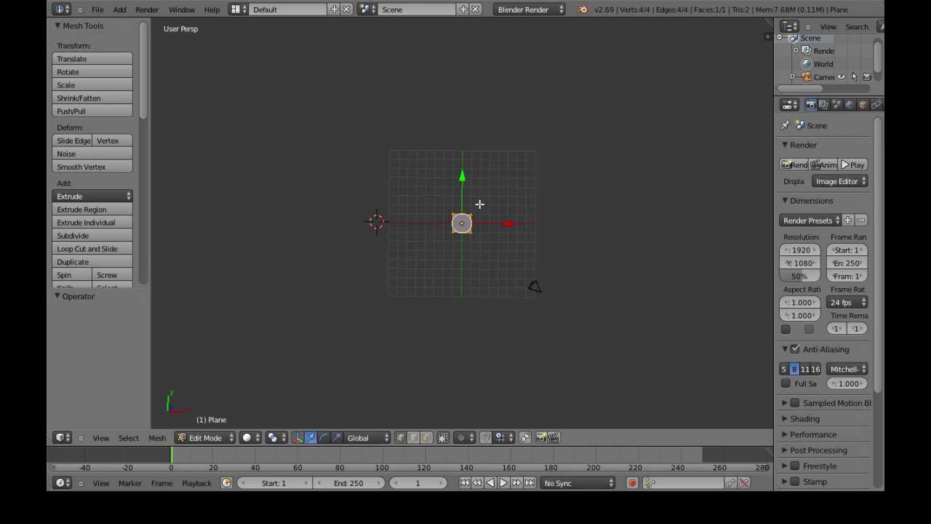
# Scale the plane along the X axis by exactly 50
pyautogui.scroll(4, 575, 261)
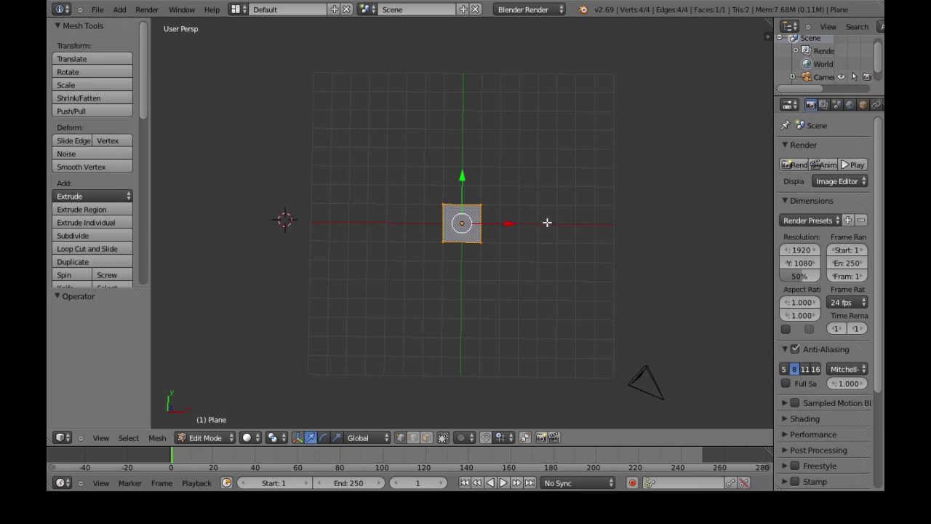
pyautogui.scroll(-2, 549, 224)
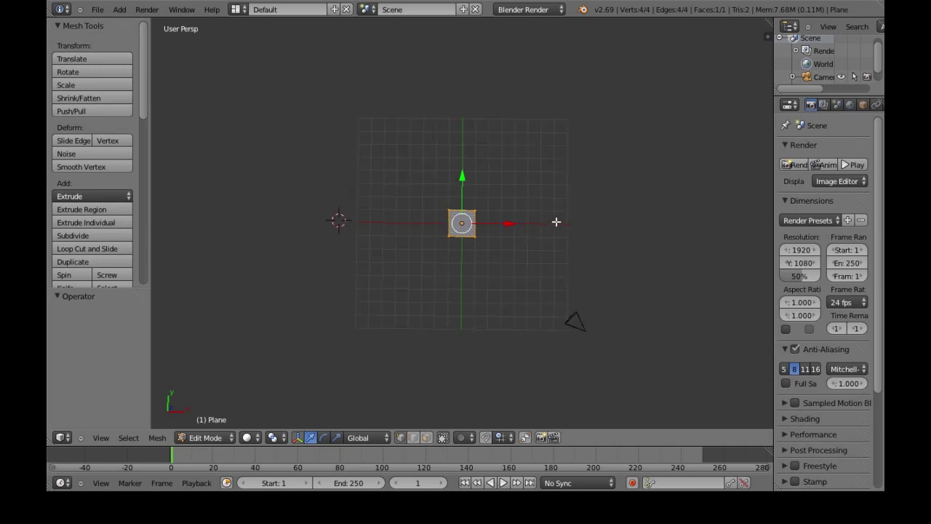
pyautogui.scroll(-3, 554, 219)
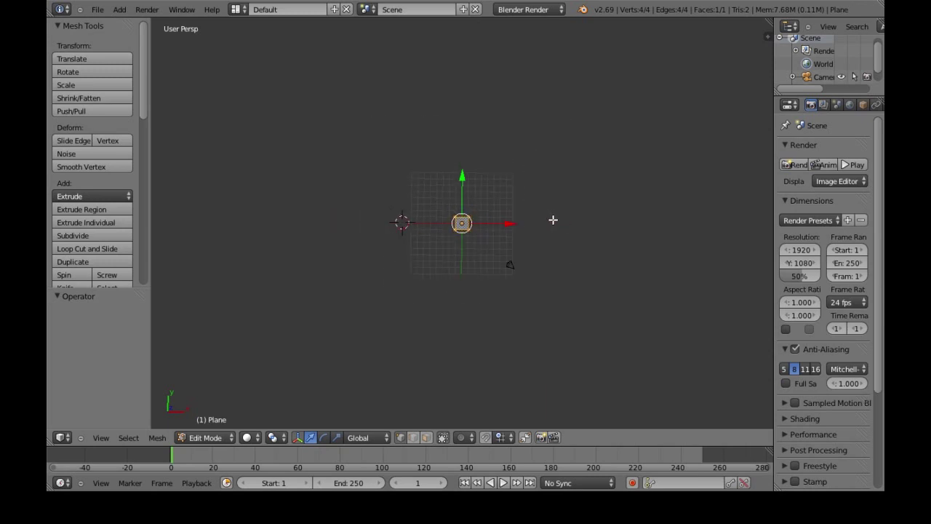
pyautogui.press('s')
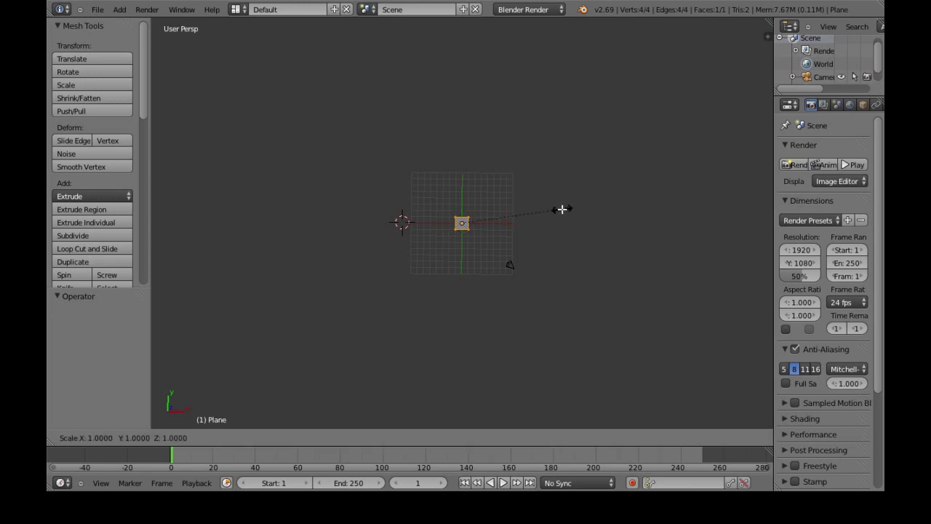
pyautogui.write('x')
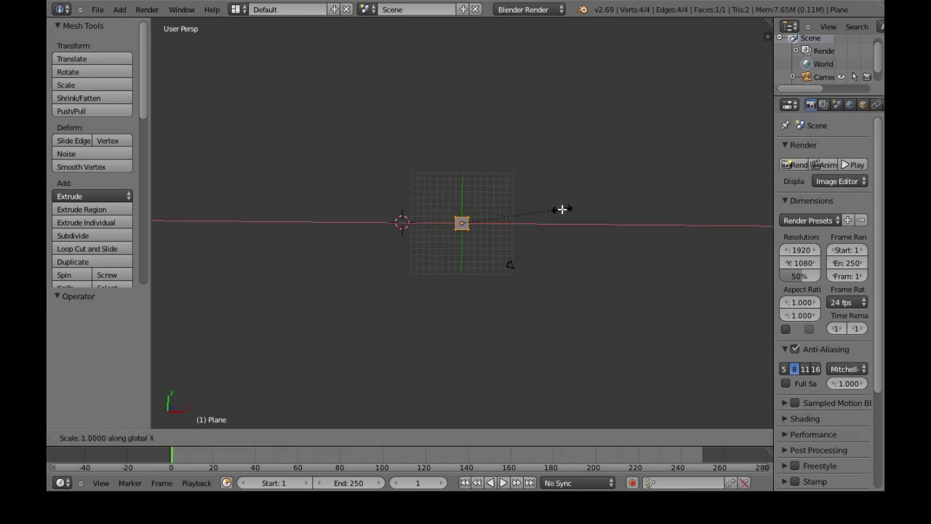
pyautogui.write('50')
pyautogui.press('Return')
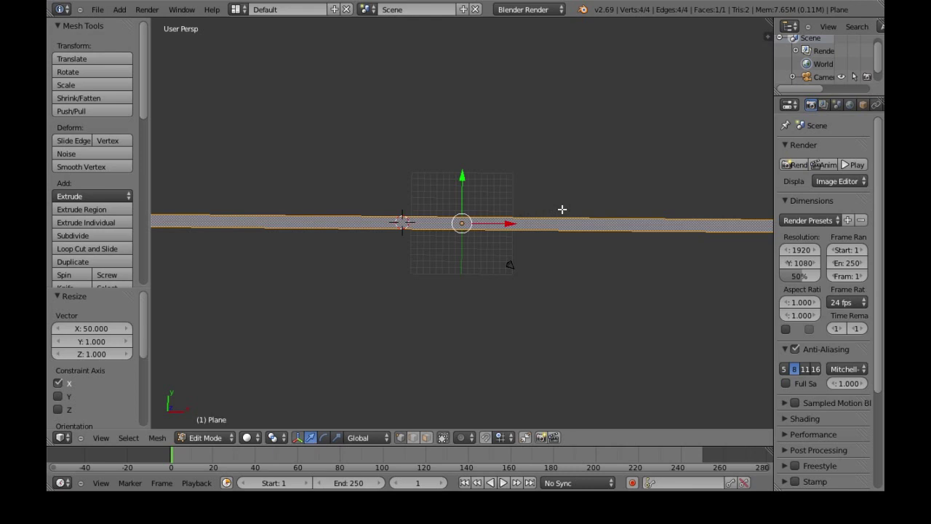
# Scale the stretched plane along the Y axis by 50 to make it a large square
pyautogui.scroll(-4, 561, 208)
pyautogui.scroll(2, 542, 218)
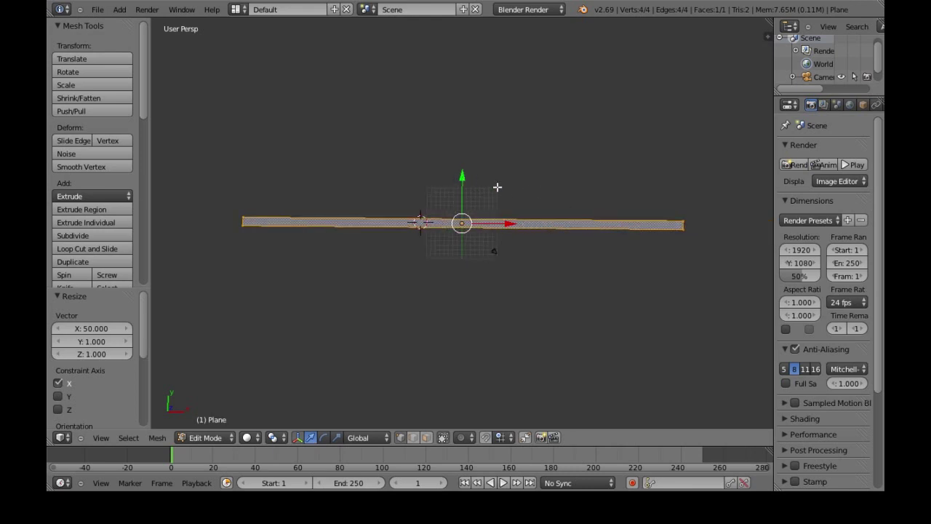
pyautogui.press('s')
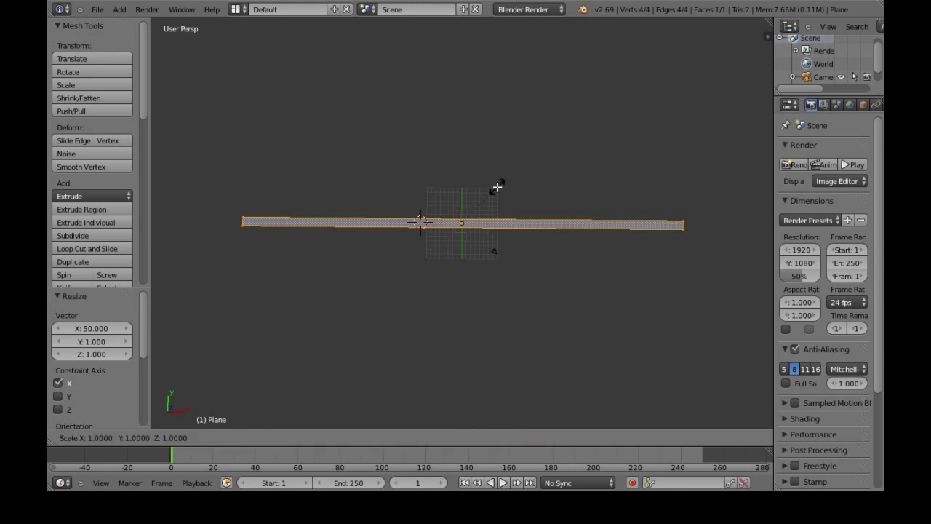
pyautogui.press('y')
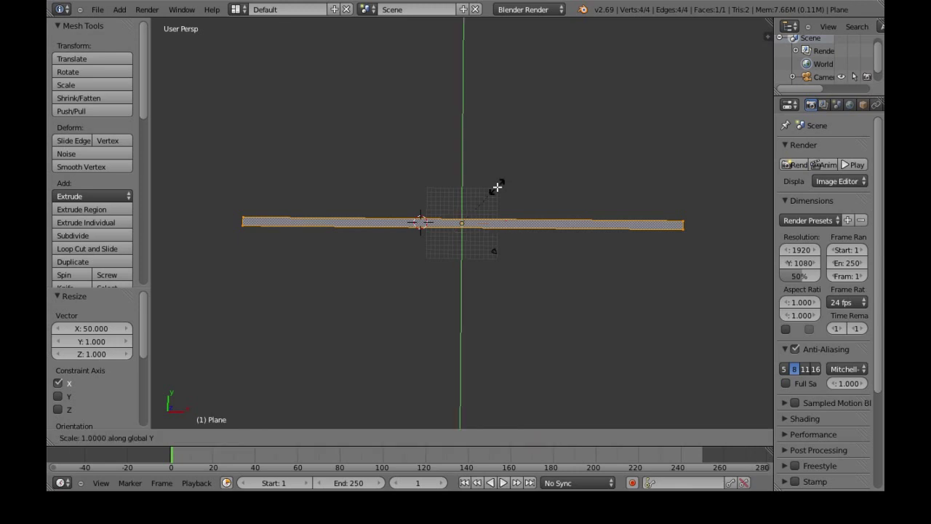
pyautogui.write('50')
pyautogui.press('Return')
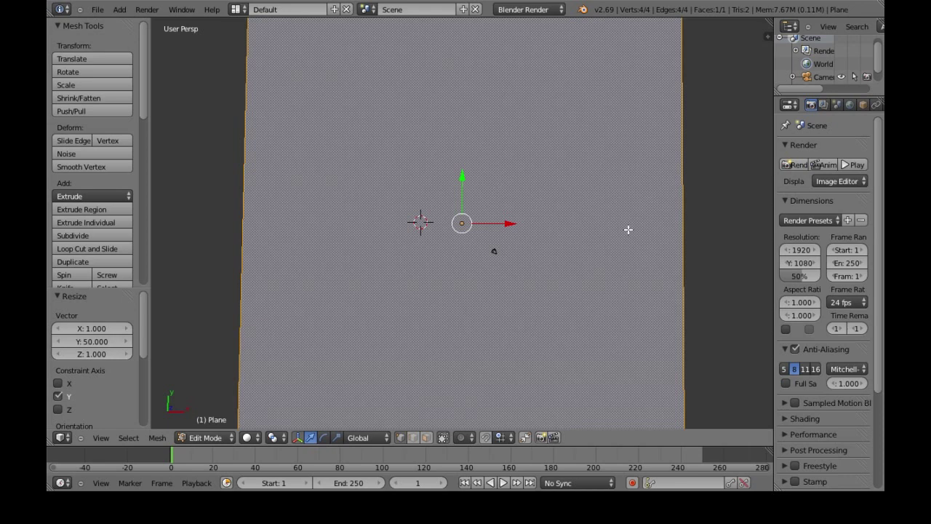
# Subdivide the whole plane with 10 cuts
pyautogui.moveTo(575, 280); pyautogui.dragTo(512, 219, button='middle')
pyautogui.moveTo(534, 307); pyautogui.dragTo(574, 290, button='middle')
pyautogui.moveTo(534, 262); pyautogui.dragTo(517, 260, button='middle')
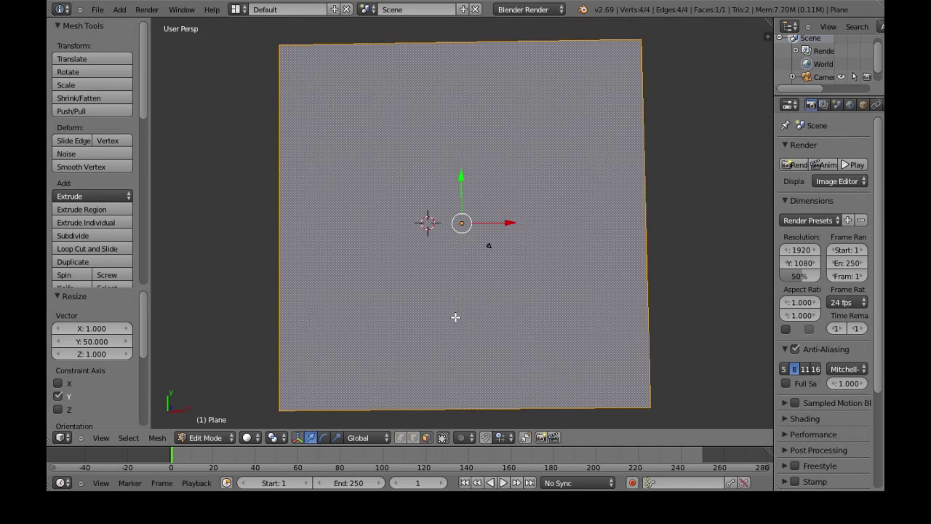
pyautogui.press('w')
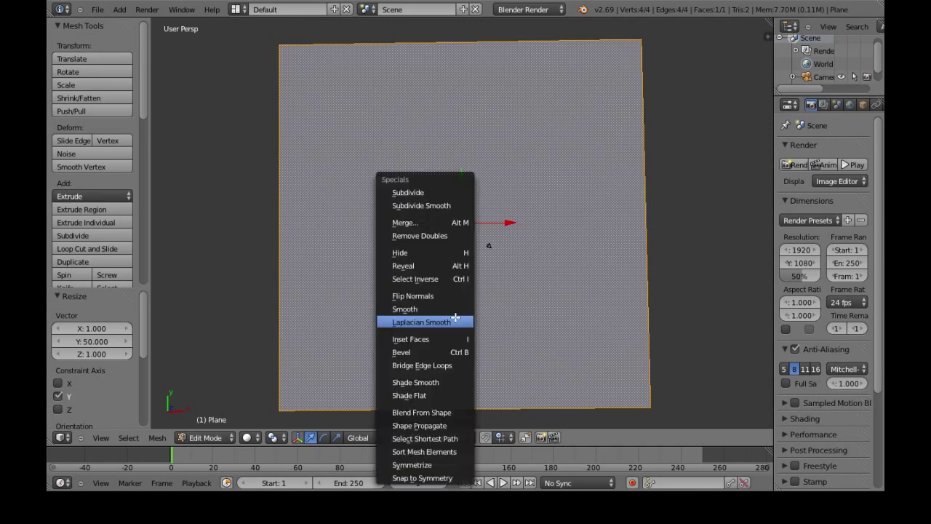
pyautogui.click(435, 193)
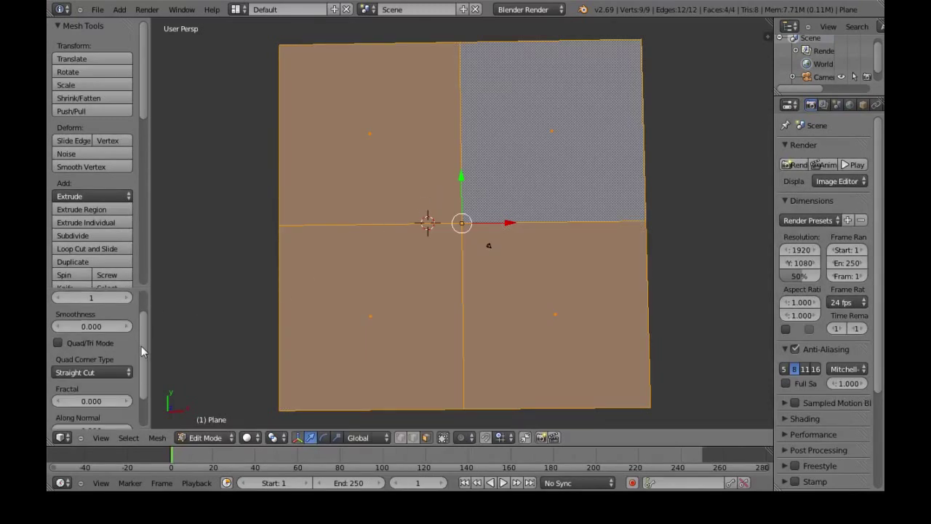
pyautogui.click(129, 330)
pyautogui.click(129, 330)
pyautogui.click(127, 327)
pyautogui.click(127, 327)
pyautogui.click(126, 326)
pyautogui.click(126, 327)
pyautogui.click(126, 327)
pyautogui.click(127, 326)
pyautogui.click(126, 326)
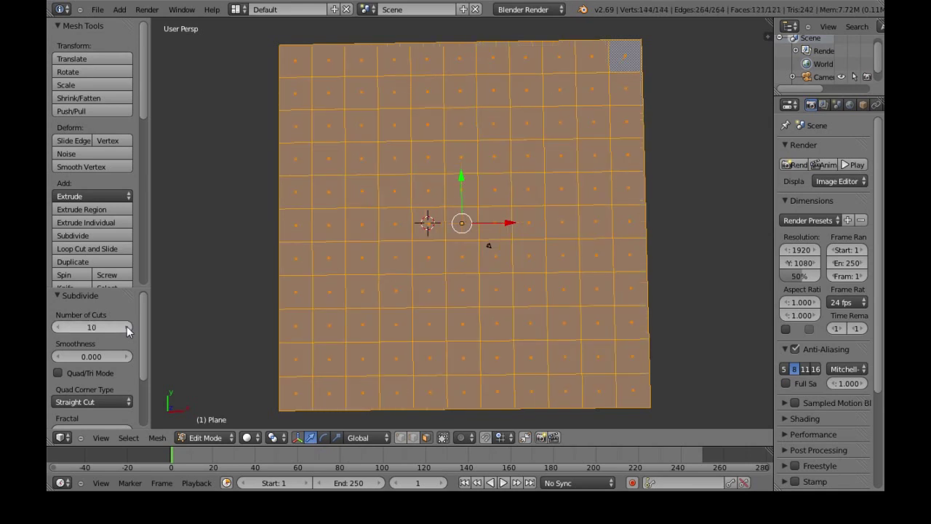
# Change from face to edge selection and select the border edge at the grid's far corner on the negative X side
pyautogui.click(193, 301)
pyautogui.moveTo(233, 329); pyautogui.dragTo(227, 302, button='middle')
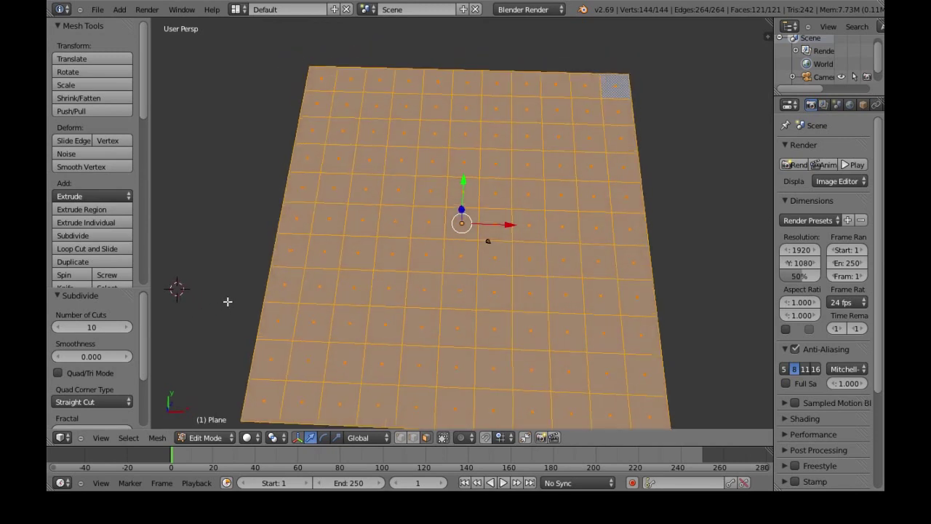
pyautogui.rightClick(329, 83)
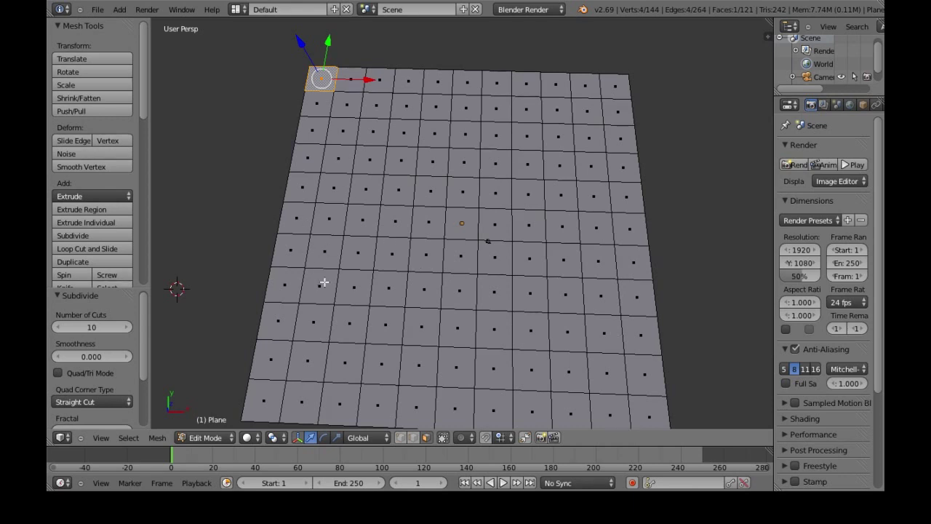
pyautogui.click(411, 438)
pyautogui.rightClick(294, 137)
pyautogui.rightClick(307, 76)
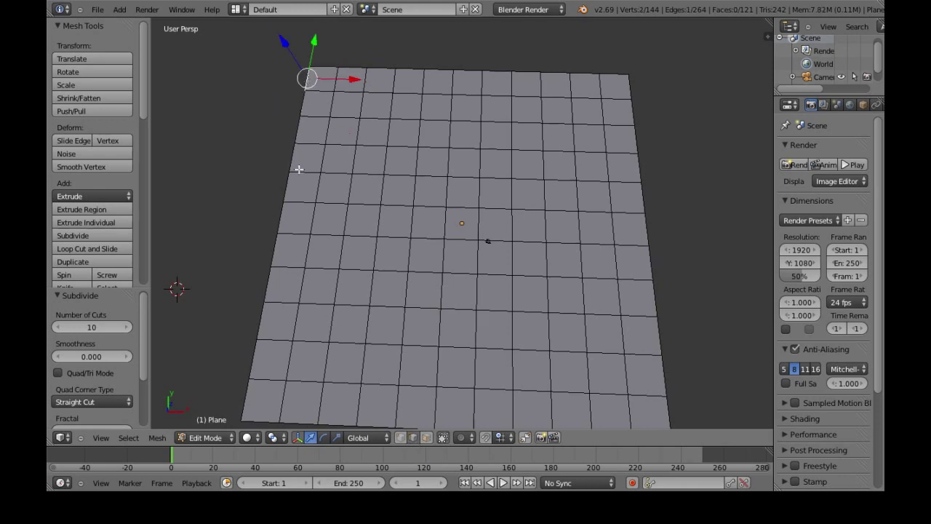
# Select the complete row of border edges along the plane's negative X side
pyautogui.keyDown('ctrl'); pyautogui.rightClick(266, 294); pyautogui.keyUp('ctrl')
pyautogui.moveTo(304, 67); pyautogui.dragTo(309, 71, button='right')
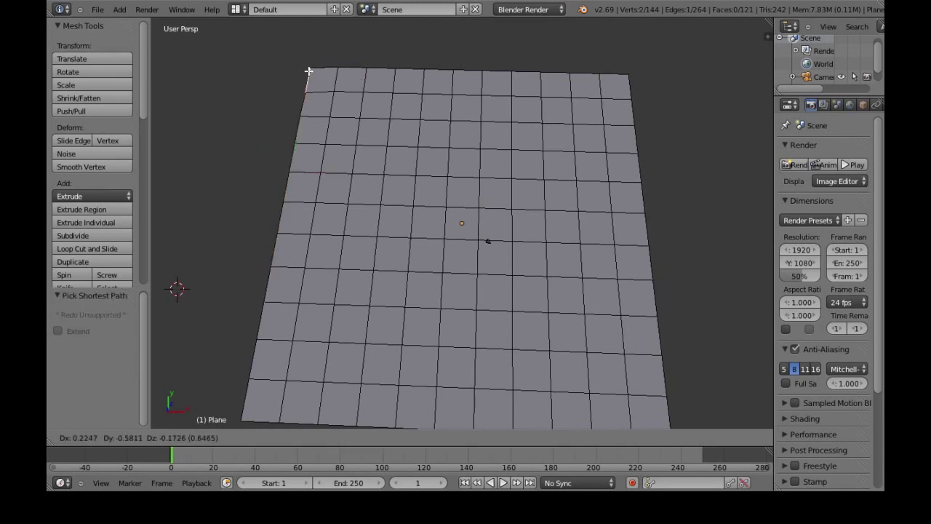
pyautogui.rightClick(305, 66)
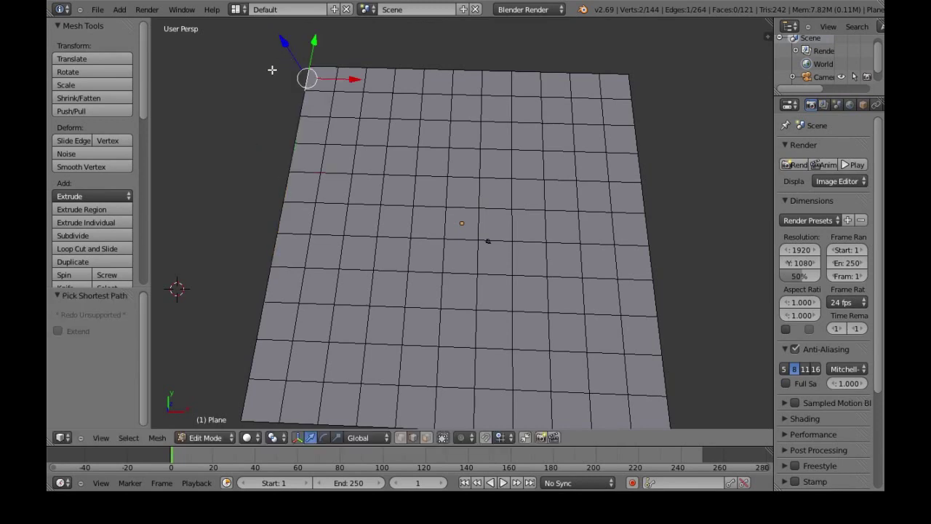
pyautogui.keyDown('alt'); pyautogui.rightClick(301, 102); pyautogui.keyUp('alt')
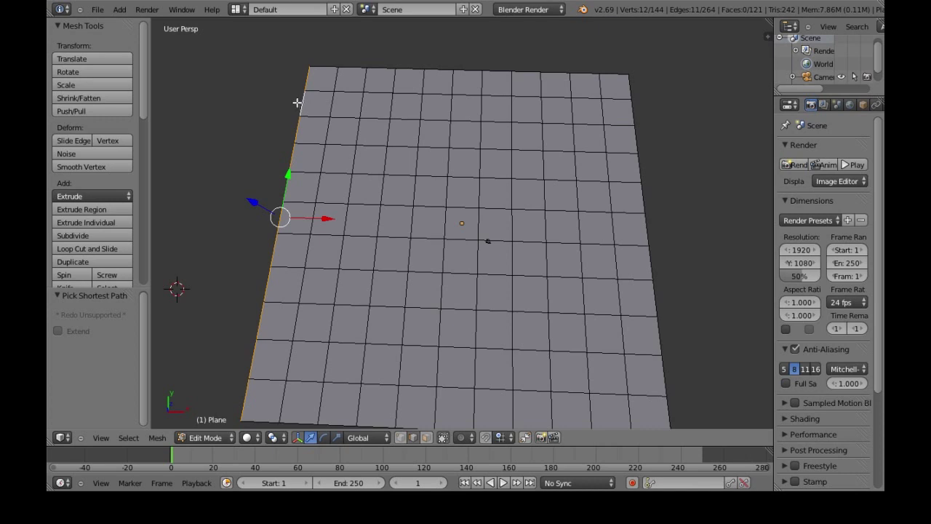
pyautogui.moveTo(368, 291); pyautogui.dragTo(363, 268, button='middle')
pyautogui.rightClick(314, 88)
pyautogui.keyDown('alt'); pyautogui.rightClick(304, 137); pyautogui.keyUp('alt')
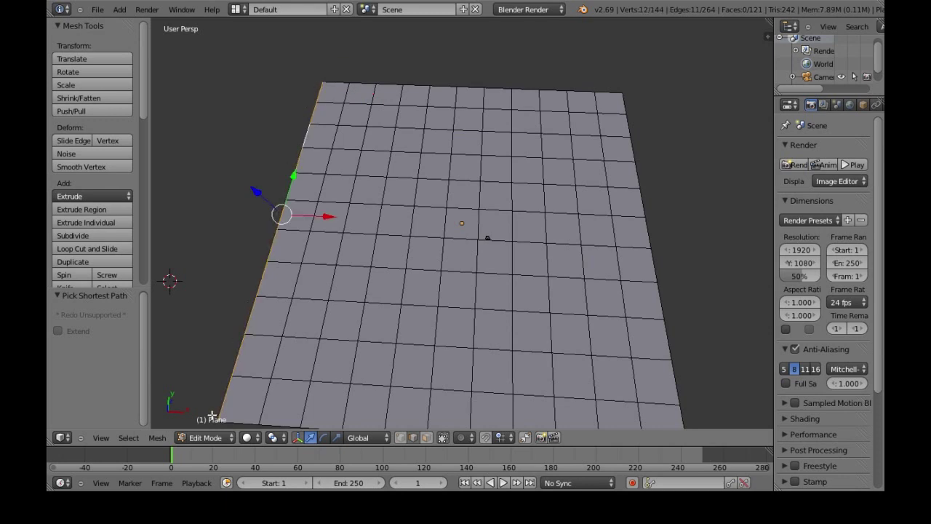
# Select the border edges on all four sides of the plane together, starting with the near side
pyautogui.keyDown('alt'); pyautogui.rightClick(247, 422); pyautogui.keyUp('alt')
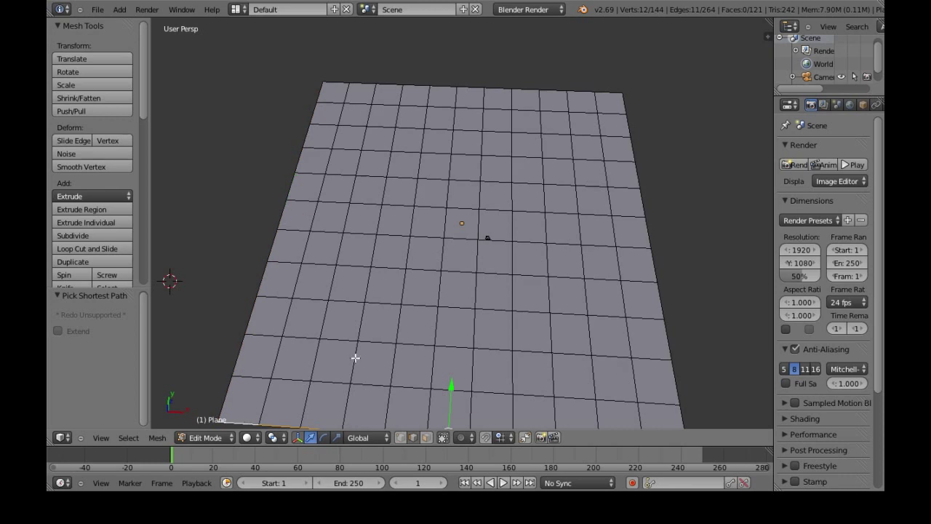
pyautogui.scroll(-2, 378, 331)
pyautogui.scroll(1, 380, 329)
pyautogui.keyDown('alt'); pyautogui.keyDown('shift'); pyautogui.rightClick(274, 361); pyautogui.keyUp('shift'); pyautogui.keyUp('alt')
pyautogui.keyDown('alt'); pyautogui.keyDown('shift'); pyautogui.rightClick(348, 102); pyautogui.keyUp('shift'); pyautogui.keyUp('alt')
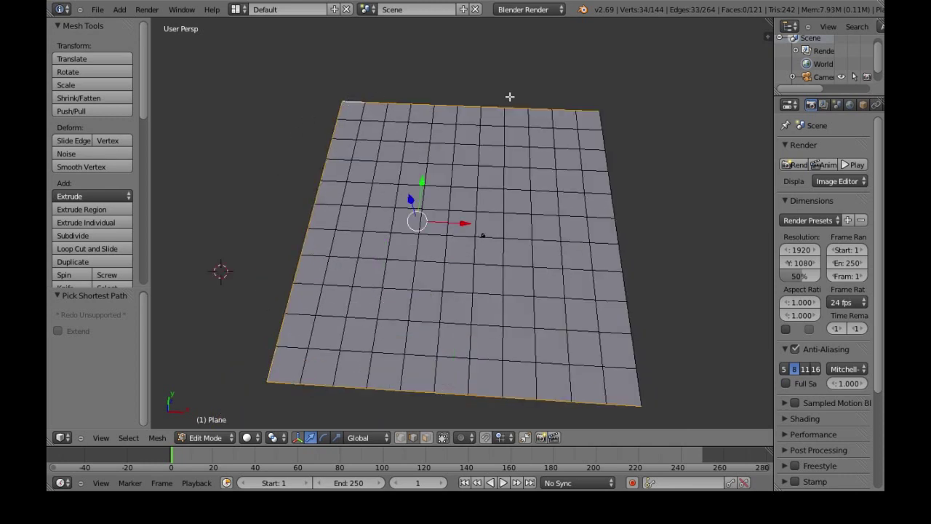
pyautogui.keyDown('alt'); pyautogui.keyDown('shift'); pyautogui.rightClick(603, 125); pyautogui.keyUp('shift'); pyautogui.keyUp('alt')
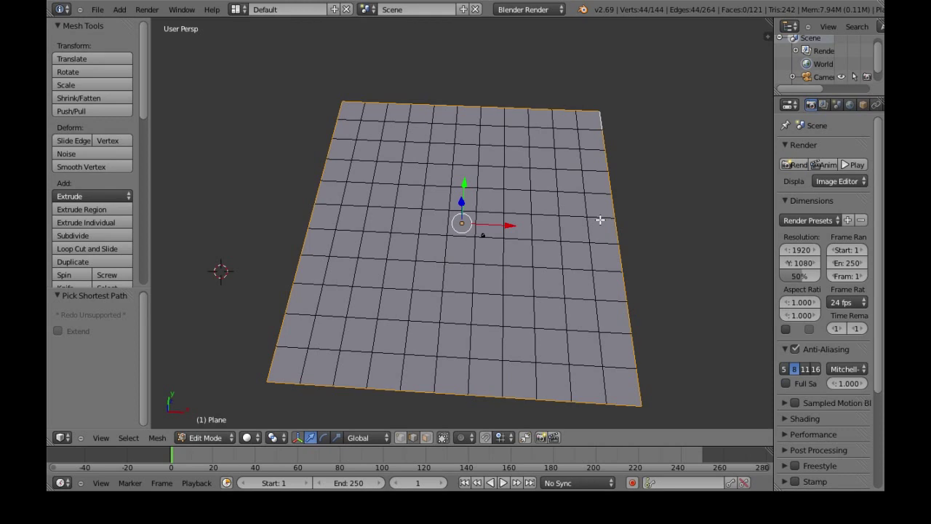
# Extrude the selected border edges about 44.14 up along the Z axis to form the outer walls
pyautogui.press('e')
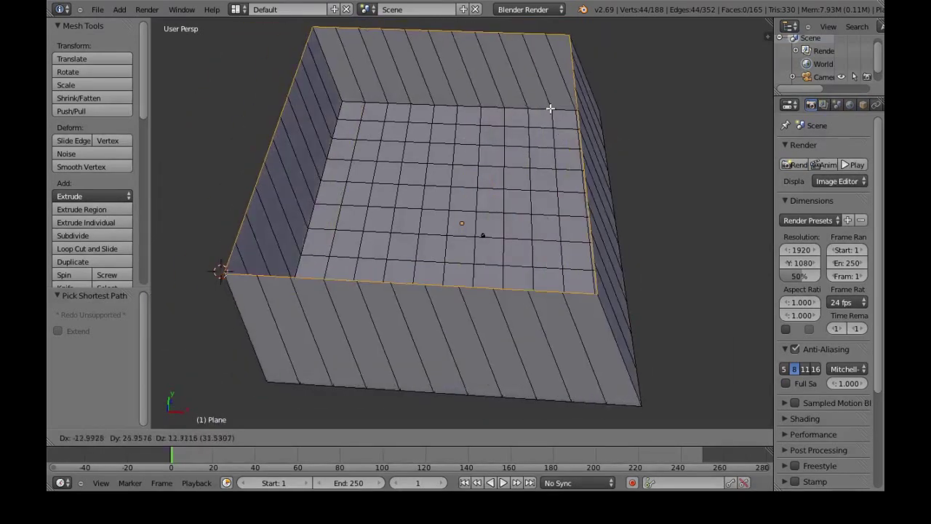
pyautogui.press('z')
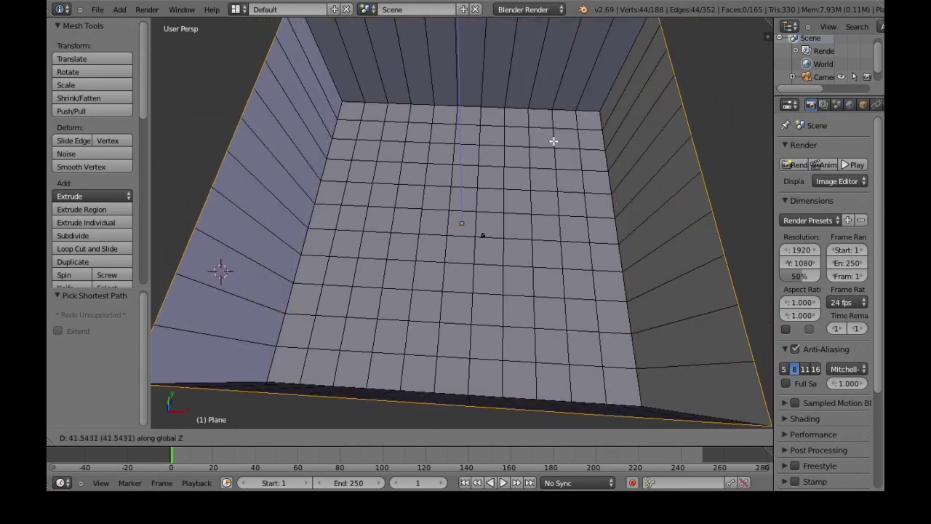
pyautogui.click(555, 134)
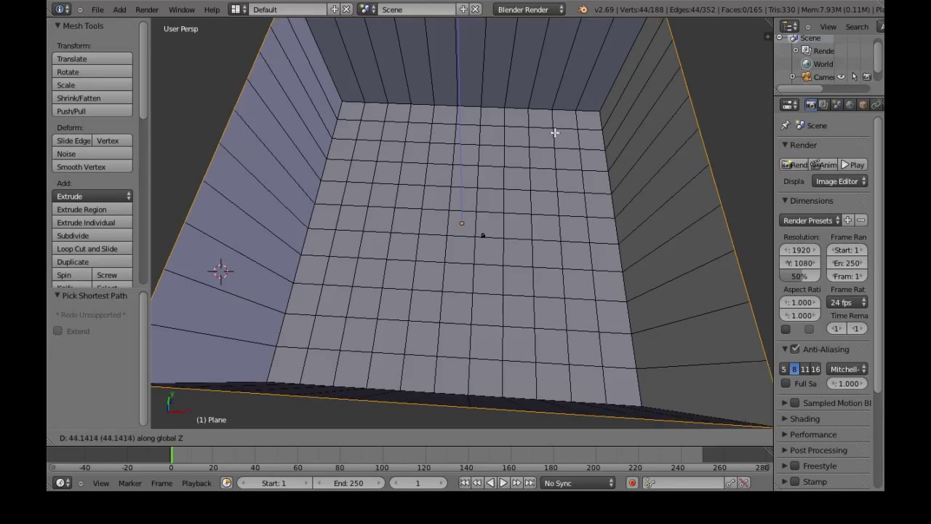
# Change to face selection and select winding, maze-like groups of floor faces across the grid
pyautogui.moveTo(535, 220); pyautogui.dragTo(537, 244, button='middle')
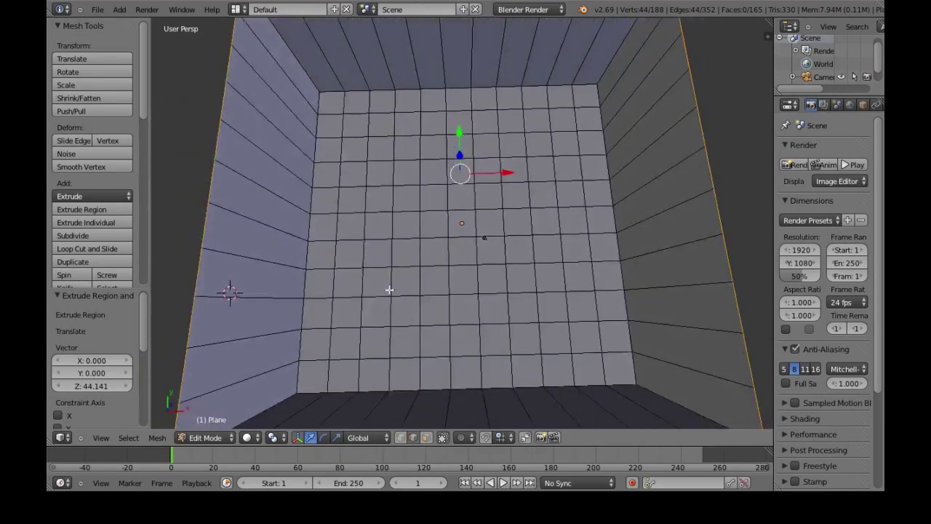
pyautogui.click(427, 438)
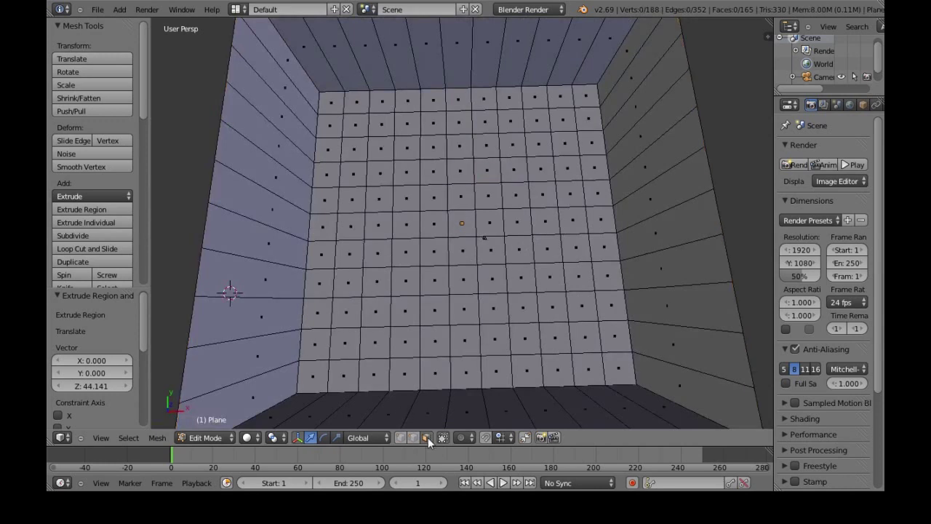
pyautogui.rightClick(349, 341)
pyautogui.keyDown('shift'); pyautogui.rightClick(350, 315); pyautogui.keyUp('shift')
pyautogui.keyDown('shift'); pyautogui.rightClick(353, 285); pyautogui.keyUp('shift')
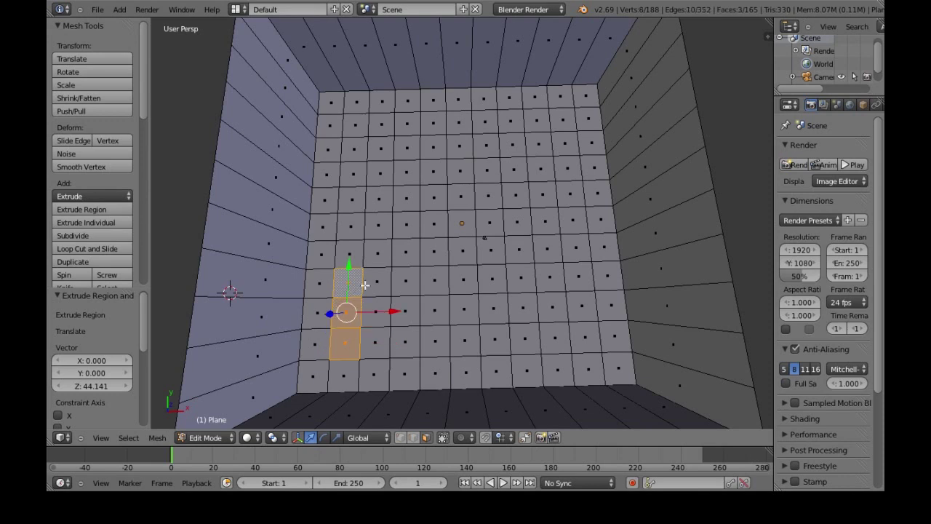
pyautogui.keyDown('shift'); pyautogui.rightClick(377, 284); pyautogui.keyUp('shift')
pyautogui.keyDown('shift'); pyautogui.rightClick(380, 258); pyautogui.keyUp('shift')
pyautogui.keyDown('shift'); pyautogui.rightClick(383, 230); pyautogui.keyUp('shift')
pyautogui.keyDown('shift'); pyautogui.rightClick(355, 227); pyautogui.keyUp('shift')
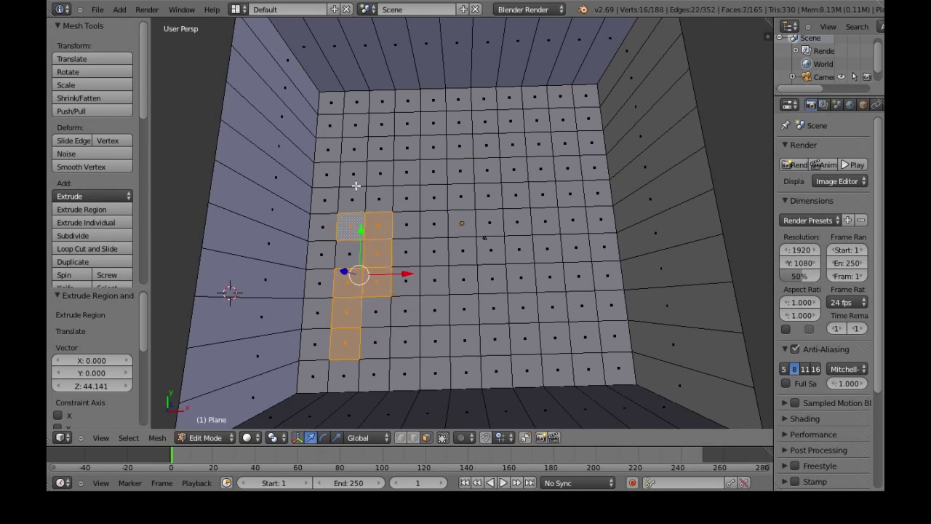
pyautogui.keyDown('shift'); pyautogui.rightClick(355, 197); pyautogui.keyUp('shift')
pyautogui.keyDown('shift'); pyautogui.rightClick(355, 182); pyautogui.keyUp('shift')
pyautogui.keyDown('shift'); pyautogui.rightClick(358, 150); pyautogui.keyUp('shift')
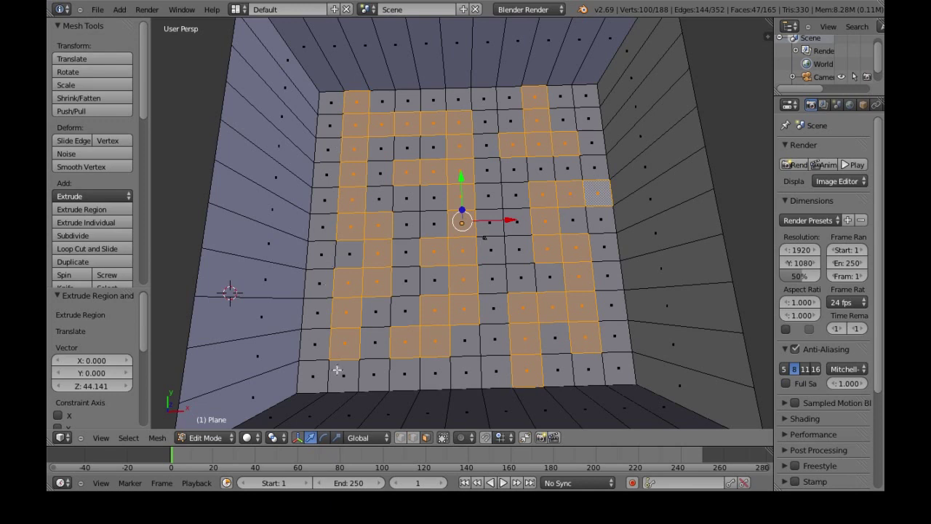
# Extrude the selected maze faces upward by about 19.58 to form the inner walls
pyautogui.moveTo(579, 302); pyautogui.dragTo(526, 277, button='middle')
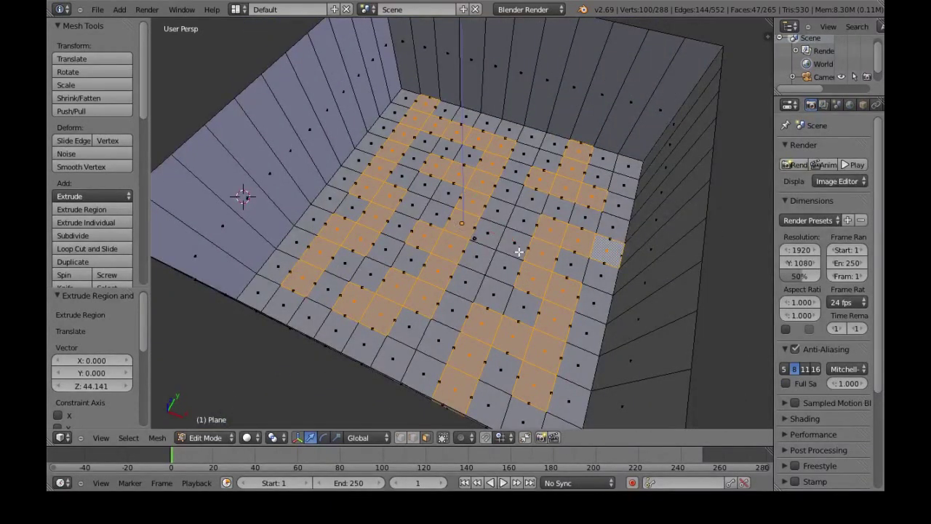
pyautogui.press('e')
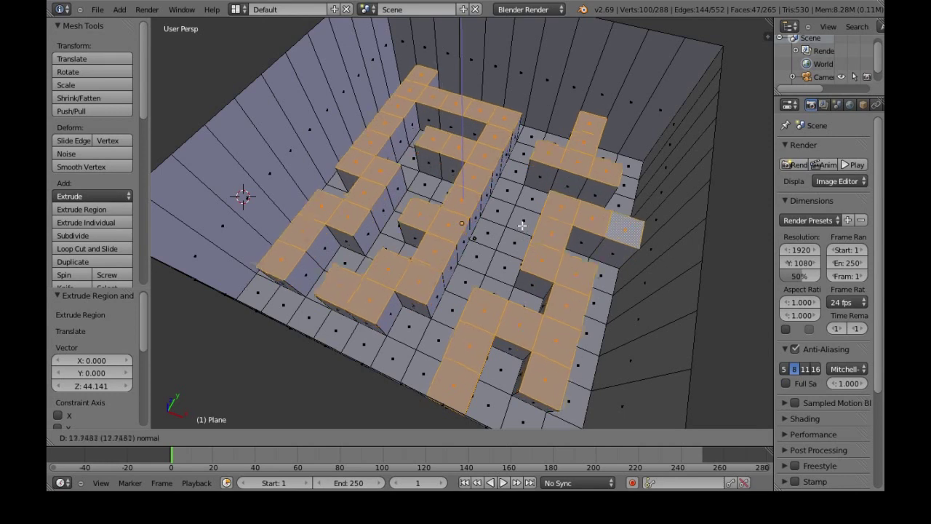
pyautogui.click(512, 219)
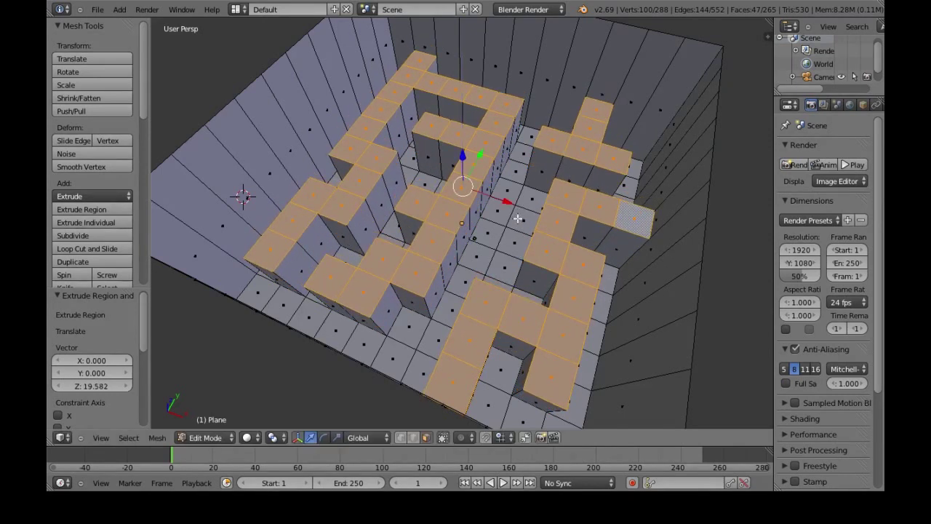
# Select only the five top faces of the T-shaped block in the far positive X corner and extrude them about 12.13 upward
pyautogui.moveTo(476, 260)
pyautogui.mouseDown(button='middle')
pyautogui.moveTo(473, 305)
pyautogui.moveTo(466, 269)
pyautogui.mouseUp(button='middle')
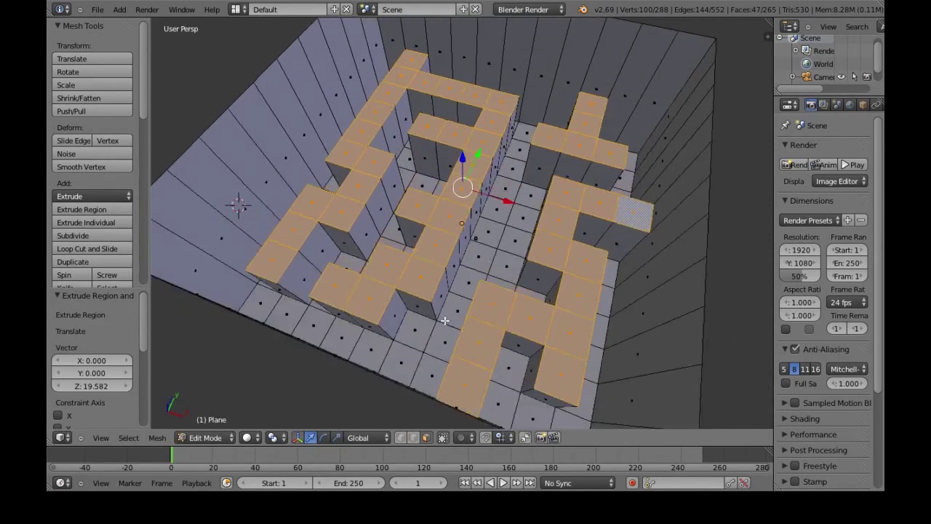
pyautogui.click(411, 438)
pyautogui.click(427, 438)
pyautogui.rightClick(598, 112)
pyautogui.keyDown('shift'); pyautogui.rightClick(592, 127); pyautogui.keyUp('shift')
pyautogui.keyDown('shift'); pyautogui.rightClick(605, 155); pyautogui.keyUp('shift')
pyautogui.keyDown('shift'); pyautogui.rightClick(549, 142); pyautogui.keyUp('shift')
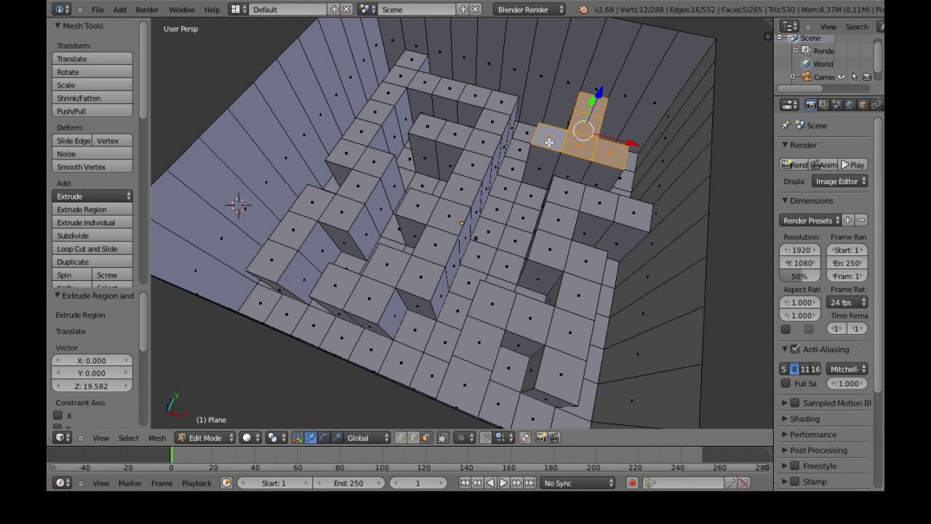
pyautogui.press('e')
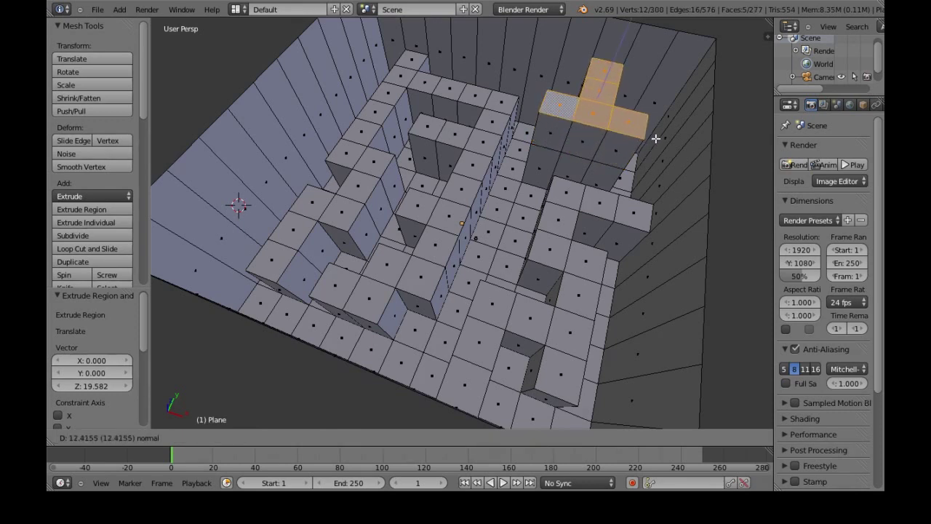
pyautogui.click(644, 139)
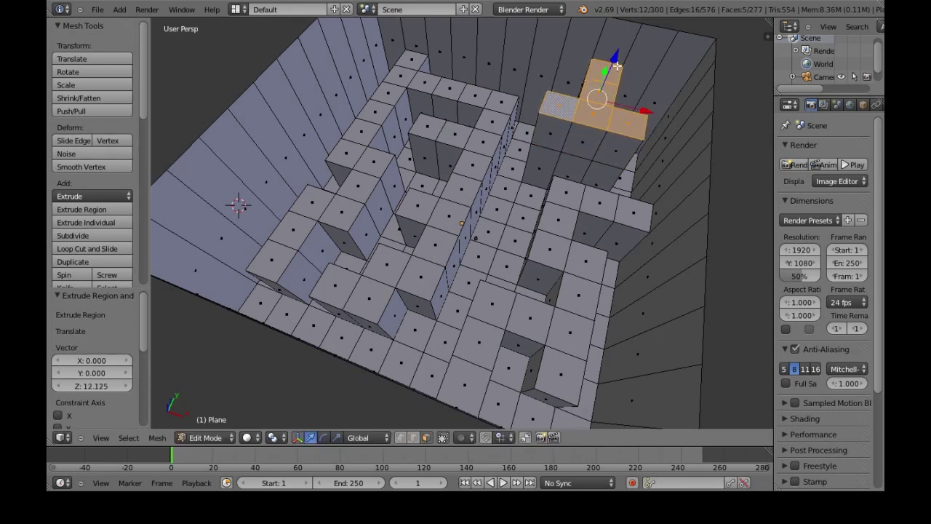
# Shift the raised T-shaped top slightly toward negative Y and about 7.3 along positive X
pyautogui.moveTo(605, 70); pyautogui.dragTo(597, 90)
pyautogui.moveTo(639, 128); pyautogui.dragTo(667, 139)
pyautogui.moveTo(587, 235)
pyautogui.mouseDown(button='middle')
pyautogui.moveTo(600, 220)
pyautogui.moveTo(575, 239)
pyautogui.mouseUp(button='middle')
# Extrude one top face of the long central wall about 10.48 upward and move it along positive X so it overhangs the passage
pyautogui.rightClick(480, 177)
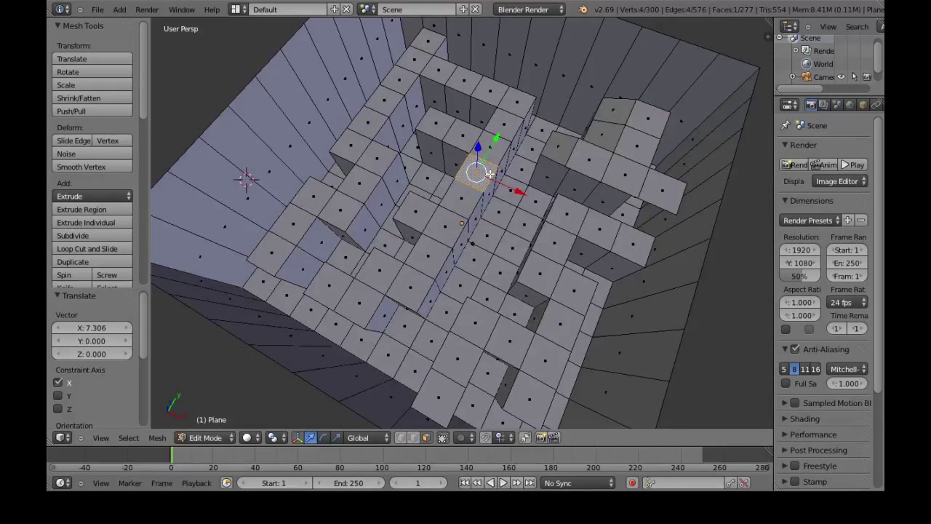
pyautogui.press('e')
pyautogui.click(491, 149)
pyautogui.press('g')
pyautogui.press('x')
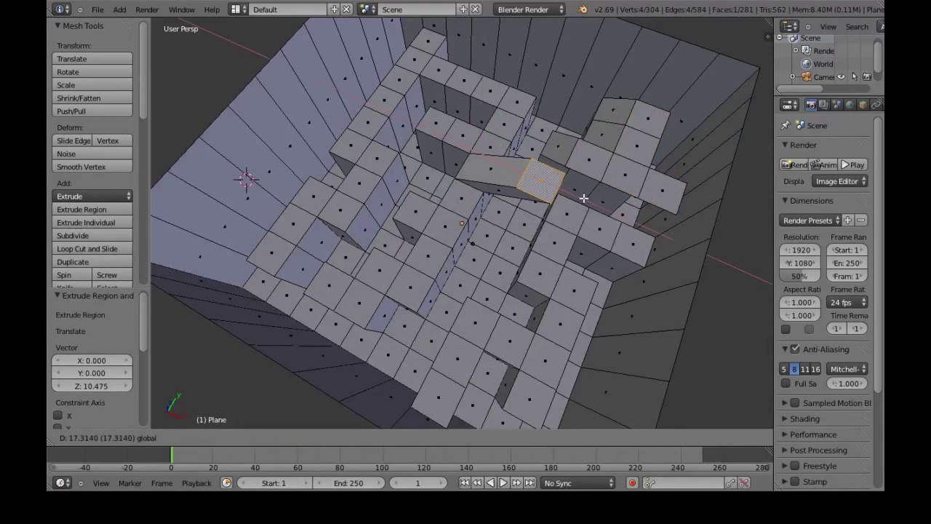
pyautogui.click(555, 191)
# Extrude the end top face of the wall across the passage from the overhang about 10.08 upward
pyautogui.rightClick(565, 213)
pyautogui.press('e')
pyautogui.click(569, 197)
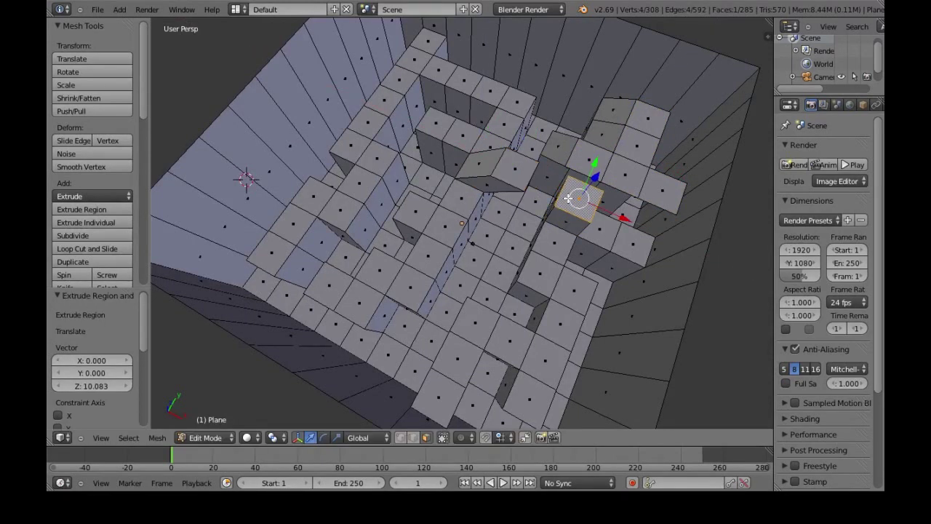
# Move the extruded end face about 9.1 along negative X toward the overhang and raise it about 0.81 along Z
pyautogui.moveTo(623, 218); pyautogui.dragTo(579, 198)
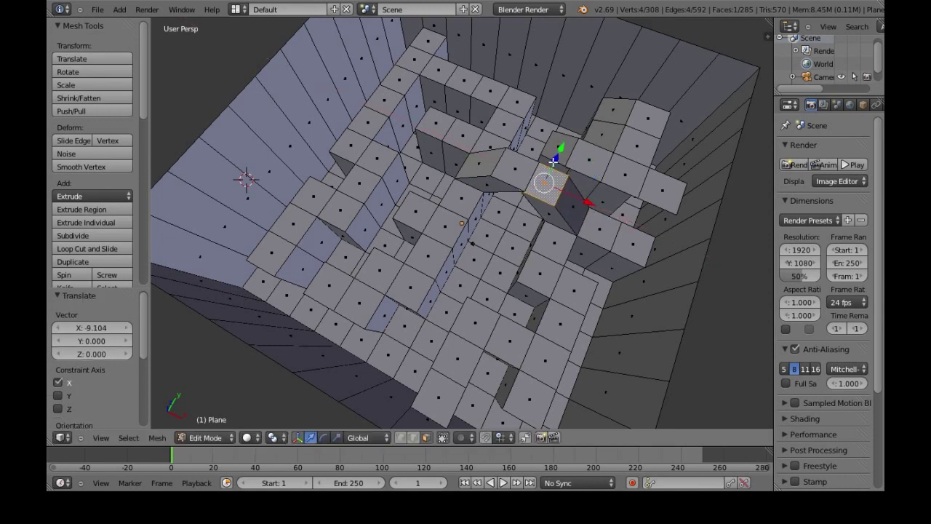
pyautogui.moveTo(554, 162); pyautogui.dragTo(553, 159)
pyautogui.click(553, 159)
pyautogui.moveTo(572, 243); pyautogui.dragTo(534, 110, button='middle')
pyautogui.moveTo(535, 110); pyautogui.dragTo(535, 107)
# Rotate the top face at the bend of the wall near the negative X side by about -5.7°
pyautogui.moveTo(515, 159); pyautogui.dragTo(498, 200, button='middle')
pyautogui.rightClick(339, 226)
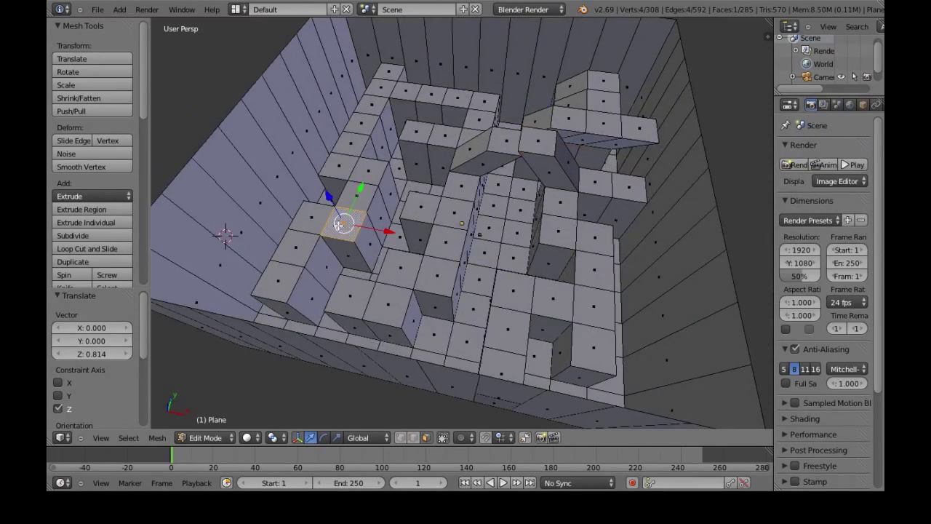
pyautogui.press('r')
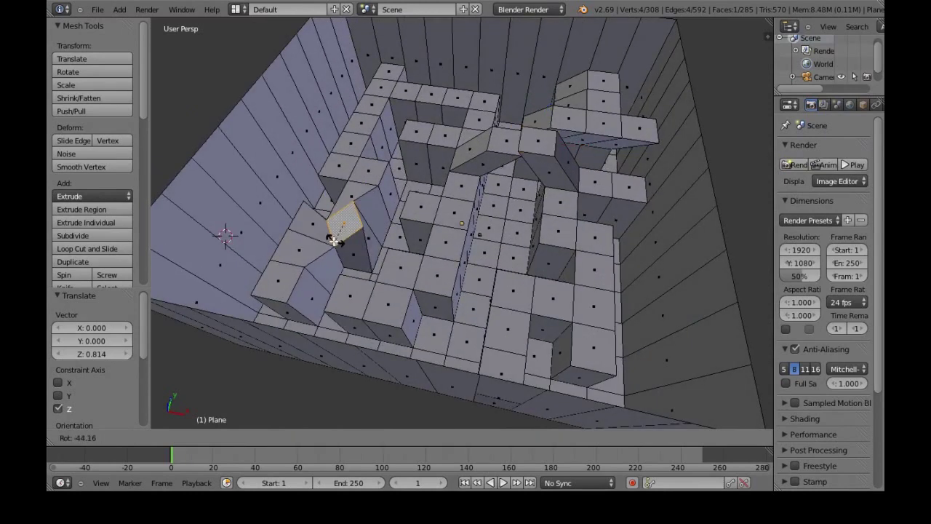
pyautogui.click(311, 240)
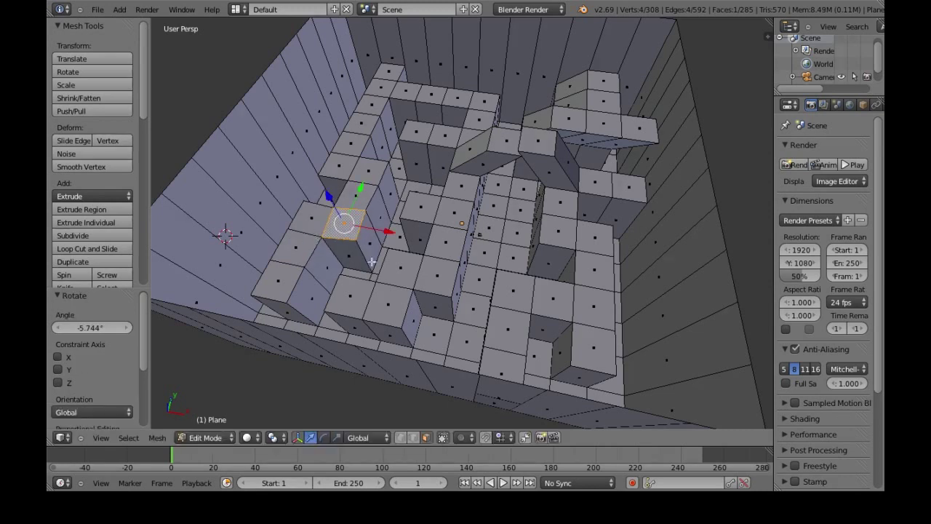
# Rotate the end top face of the wall in the near positive X corner by about -30.9°
pyautogui.rightClick(579, 349)
pyautogui.press('r')
pyautogui.click(578, 360)
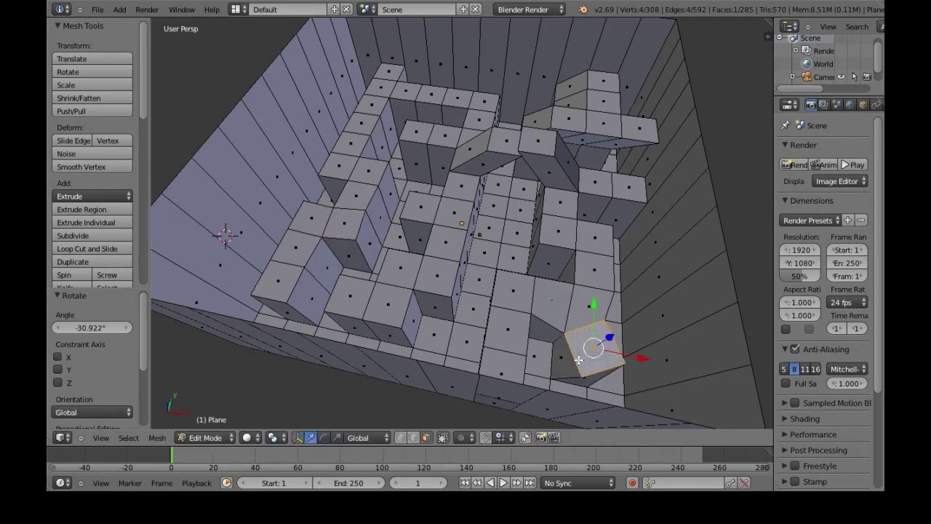
# Extrude a single top face in the middle of the central wall about 11.66 upward to form a pillar
pyautogui.moveTo(491, 327); pyautogui.dragTo(232, 230, button='middle')
pyautogui.moveTo(144, 110); pyautogui.dragTo(137, 187)
pyautogui.moveTo(415, 280); pyautogui.dragTo(411, 259, button='middle')
pyautogui.scroll(5, 411, 259)
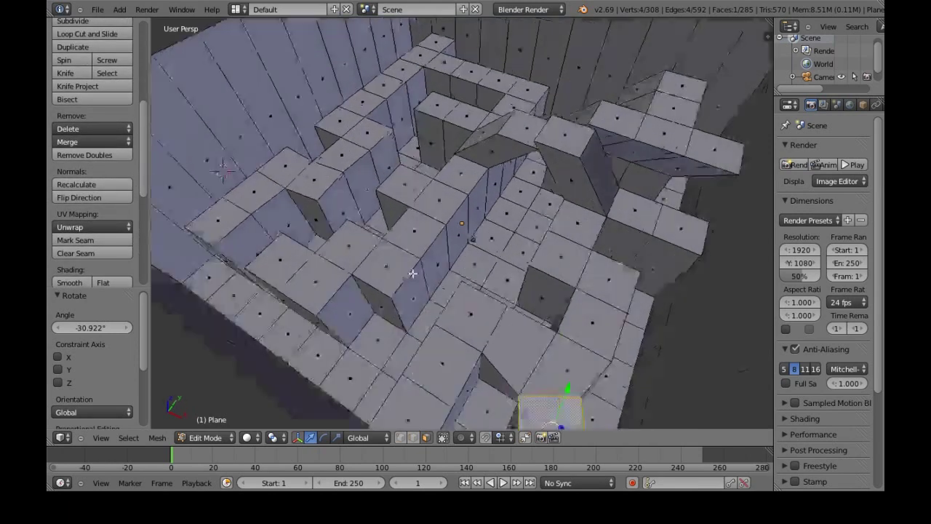
pyautogui.rightClick(444, 212)
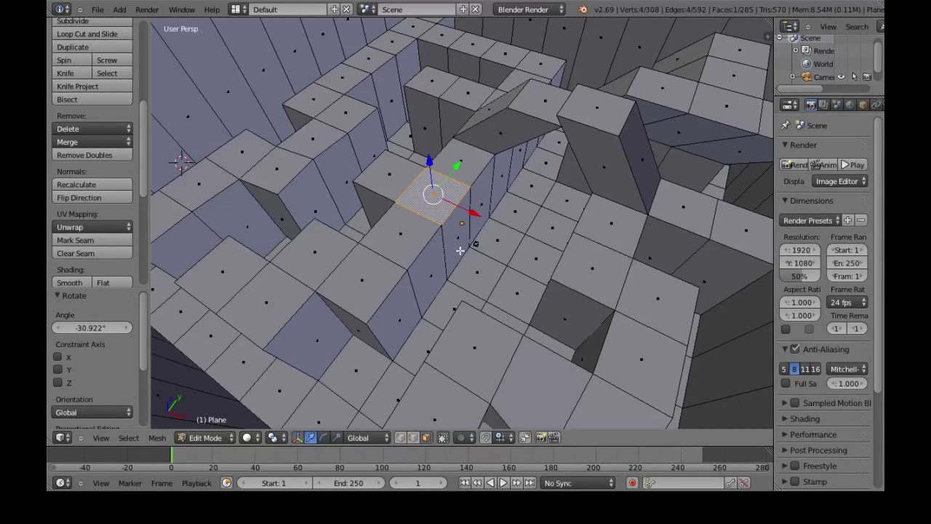
pyautogui.press('e')
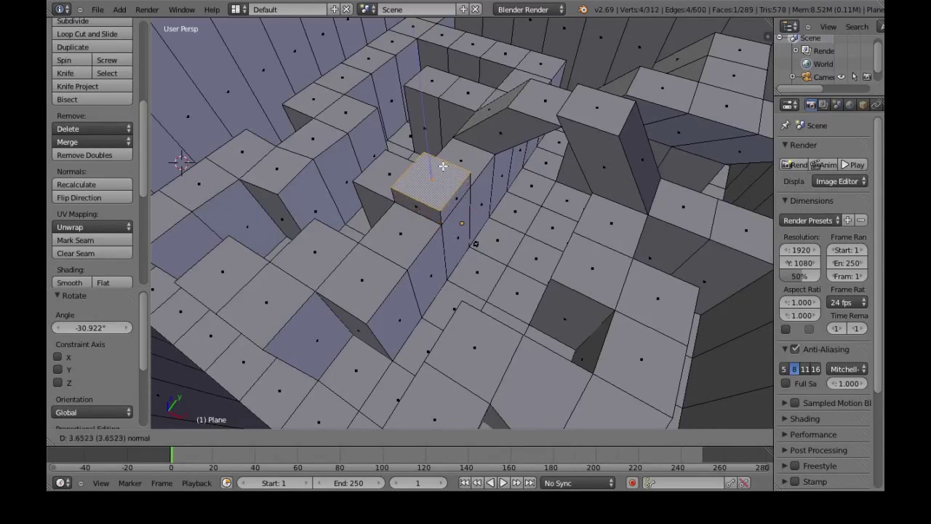
pyautogui.click(440, 129)
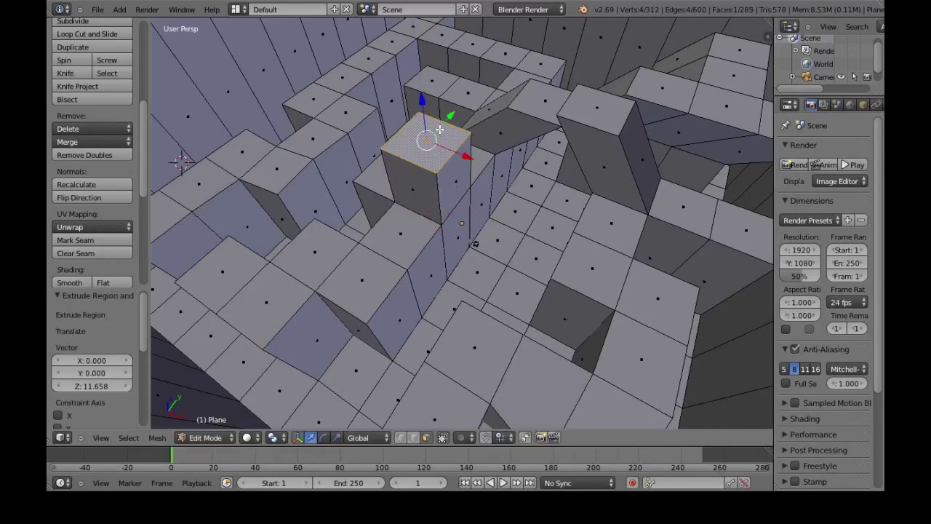
# Scale the pillar's top face by about 2.35 and extrude it about 5.05 upward into a wide slab
pyautogui.press('s')
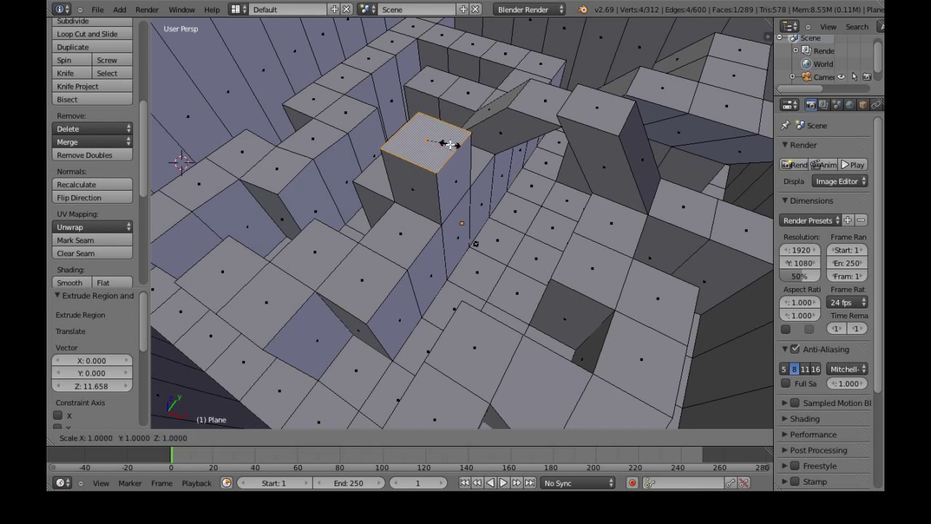
pyautogui.click(480, 155)
pyautogui.press('e')
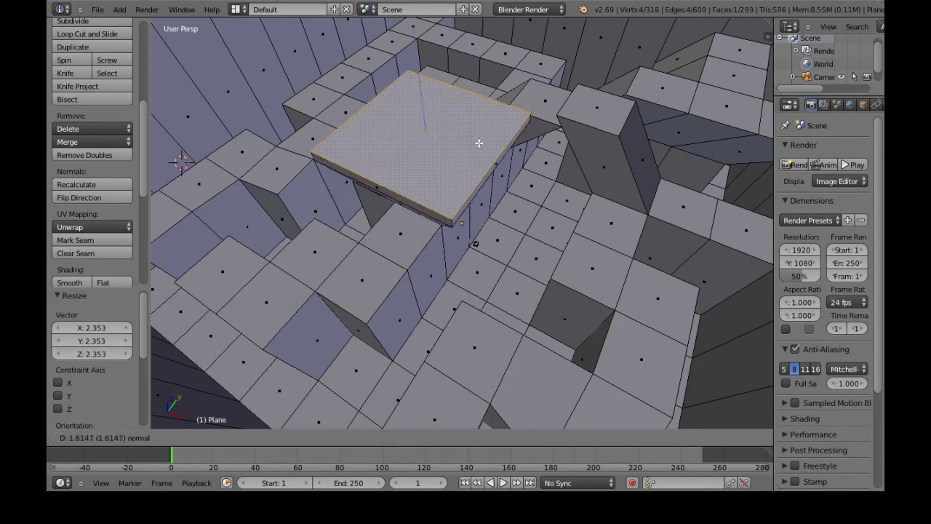
pyautogui.click(476, 123)
# Subdivide the slab's side face toward negative Y with 3 cuts
pyautogui.moveTo(494, 183); pyautogui.dragTo(472, 157, button='middle')
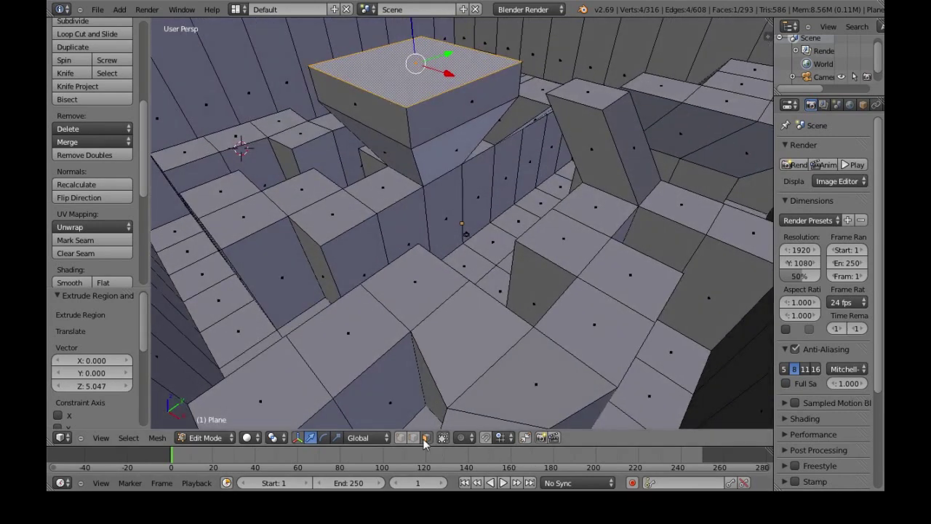
pyautogui.rightClick(378, 120)
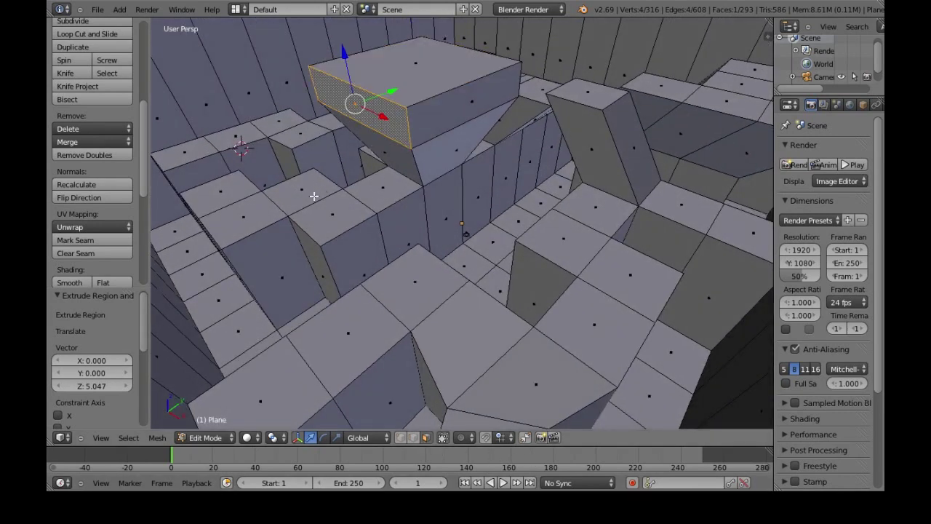
pyautogui.press('w')
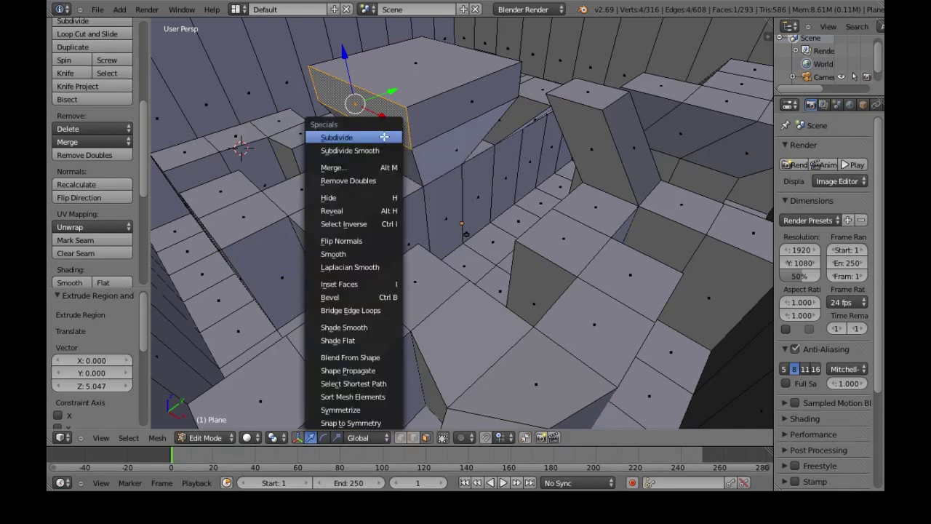
pyautogui.click(385, 137)
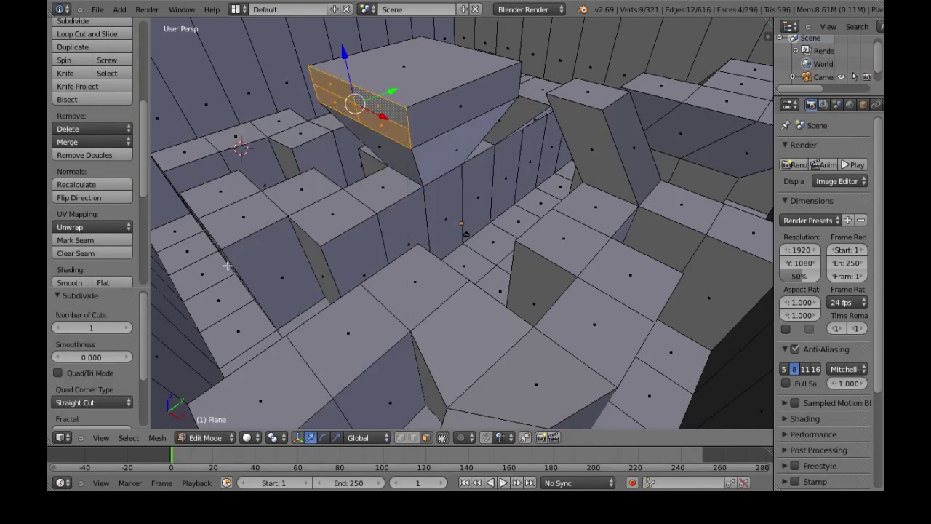
pyautogui.click(128, 329)
pyautogui.click(128, 328)
# Extrude five scattered small faces of the subdivided slab side about 8.03 along negative Y
pyautogui.moveTo(395, 167); pyautogui.dragTo(434, 166, button='middle')
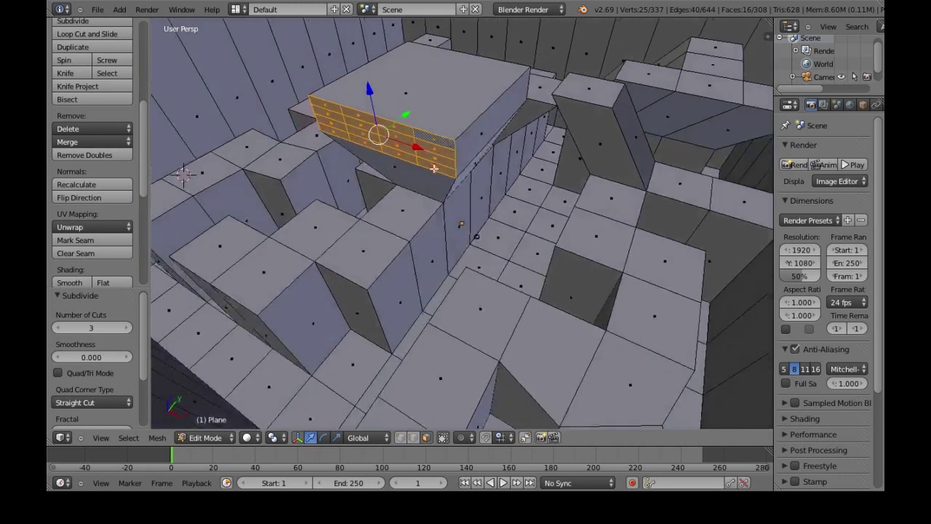
pyautogui.press('a')
pyautogui.rightClick(397, 148)
pyautogui.keyDown('shift'); pyautogui.rightClick(366, 127); pyautogui.keyUp('shift')
pyautogui.keyDown('shift'); pyautogui.rightClick(332, 129); pyautogui.keyUp('shift')
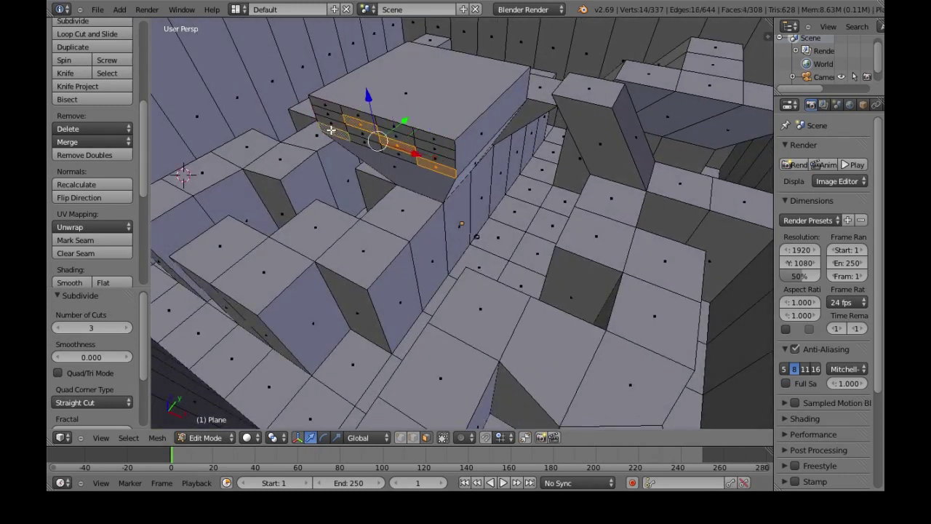
pyautogui.keyDown('shift'); pyautogui.rightClick(427, 138); pyautogui.keyUp('shift')
pyautogui.press('e')
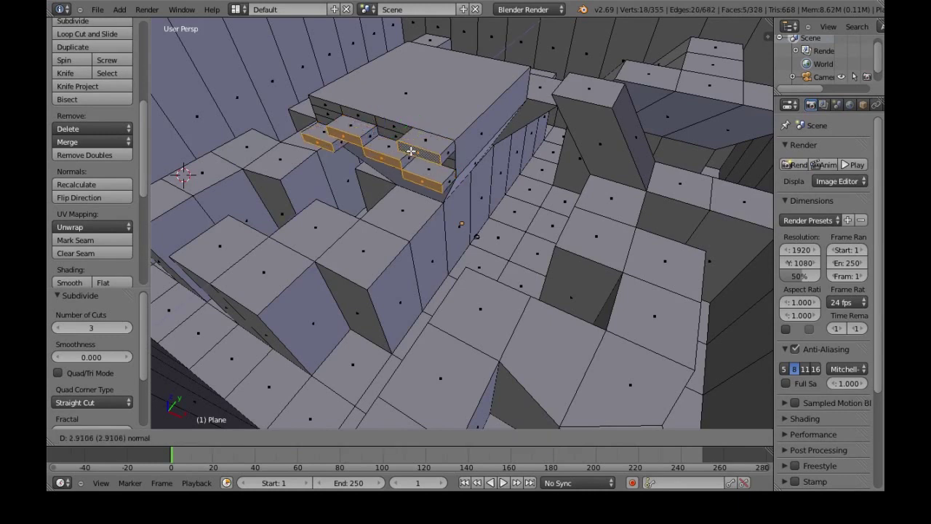
pyautogui.click(433, 165)
# Scale the five extruded end faces together by about 0.385 so the prongs converge
pyautogui.press('s')
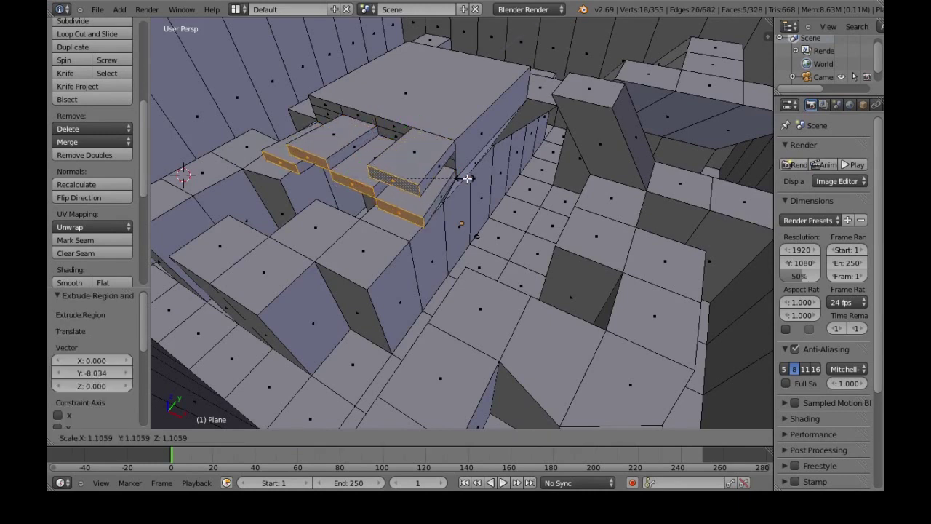
pyautogui.click(380, 193)
pyautogui.moveTo(461, 225)
pyautogui.mouseDown(button='middle')
pyautogui.moveTo(473, 195)
pyautogui.moveTo(459, 223)
pyautogui.mouseUp(button='middle')
pyautogui.scroll(-5, 611, 206)
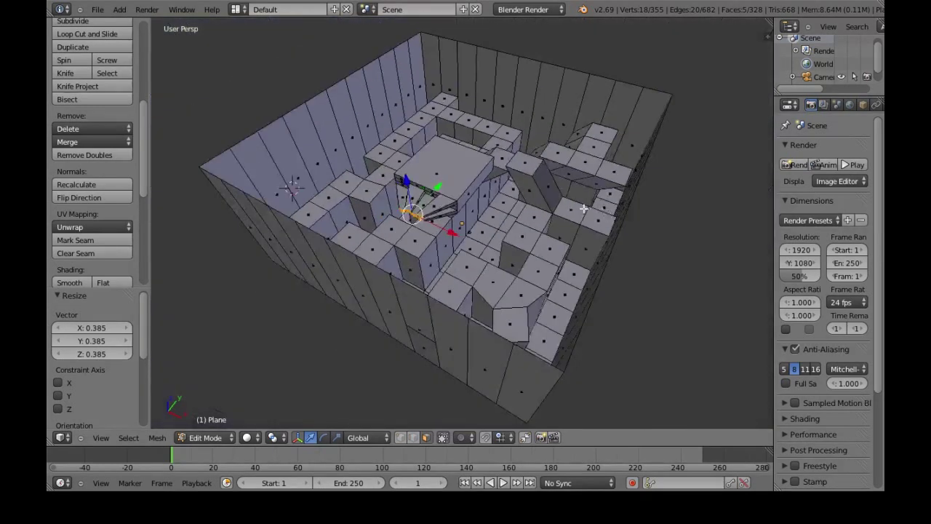
pyautogui.moveTo(584, 210); pyautogui.dragTo(554, 270, button='middle')
pyautogui.scroll(4, 556, 270)
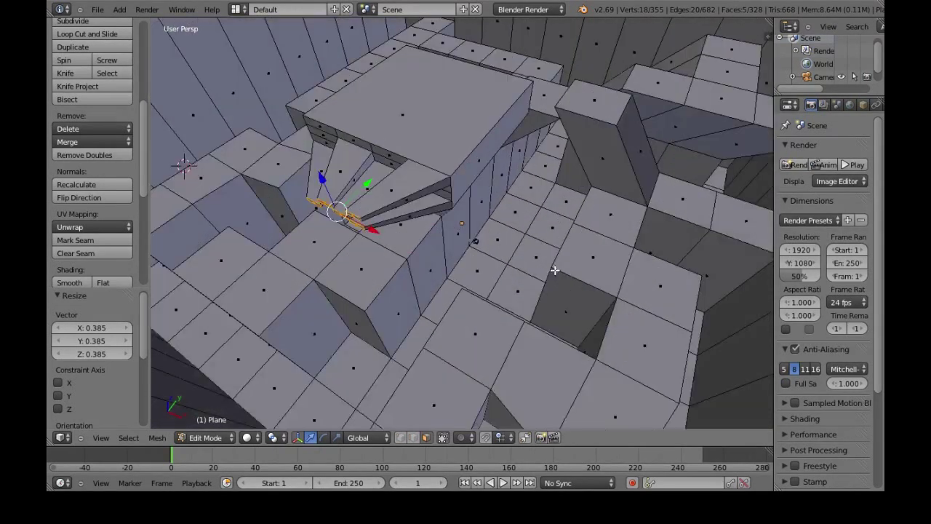
# Save the file as labyrinth.blend in C:\unity\ican1\Assets\Meshes
pyautogui.click(97, 10)
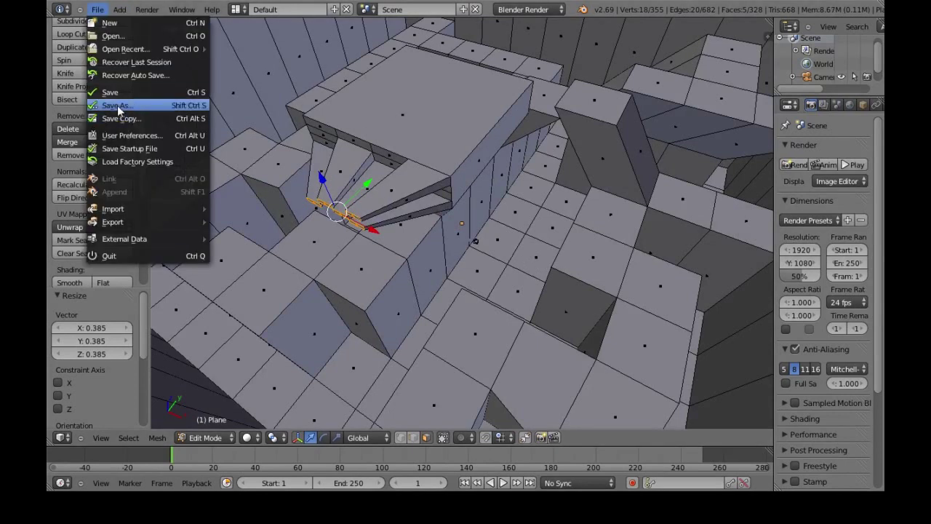
pyautogui.click(119, 106)
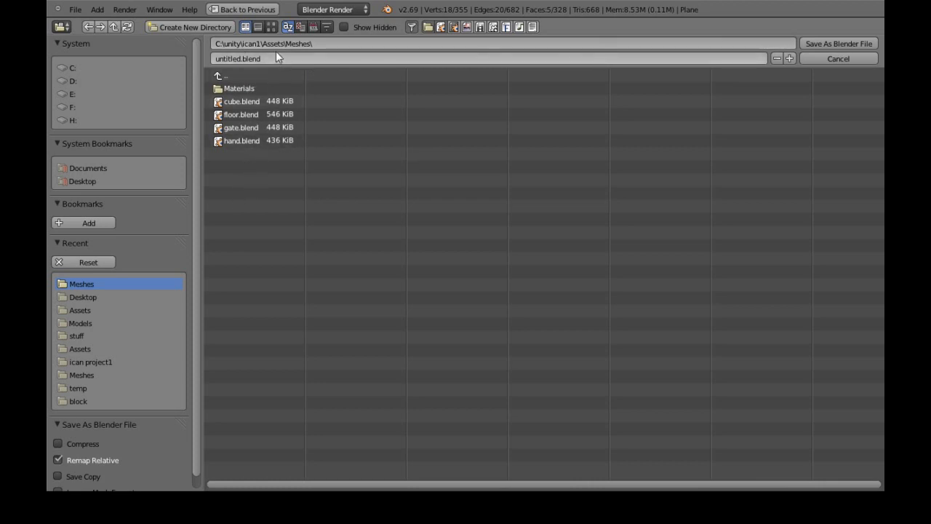
pyautogui.click(306, 58)
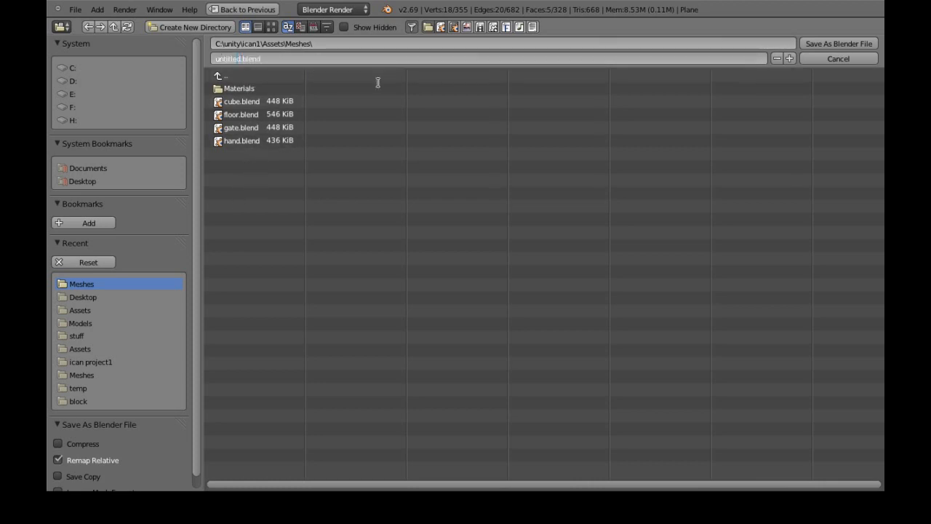
pyautogui.press('BackSpace')
pyautogui.press('BackSpace')
pyautogui.press('BackSpace')
pyautogui.press('BackSpace')
pyautogui.press('BackSpace')
pyautogui.press('BackSpace')
pyautogui.press('BackSpace')
pyautogui.press('BackSpace')
pyautogui.write('labyrinth')
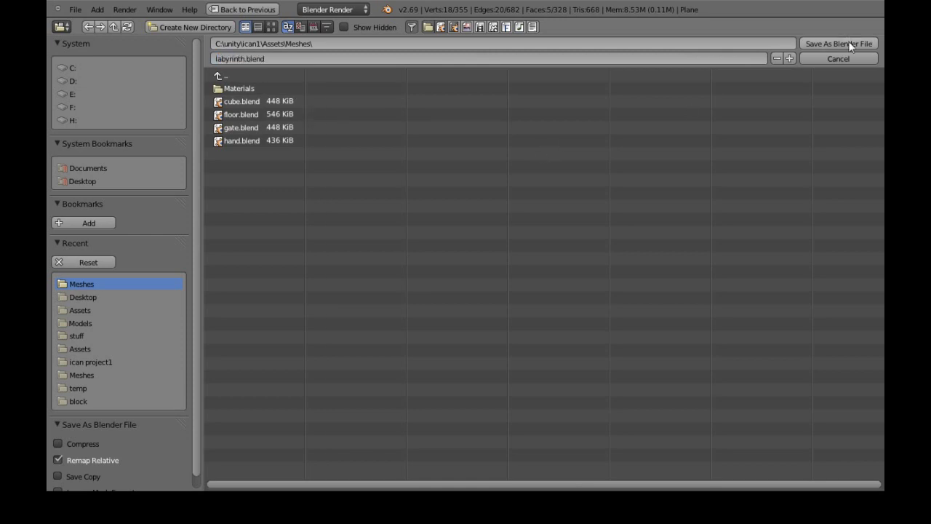
pyautogui.click(842, 45)
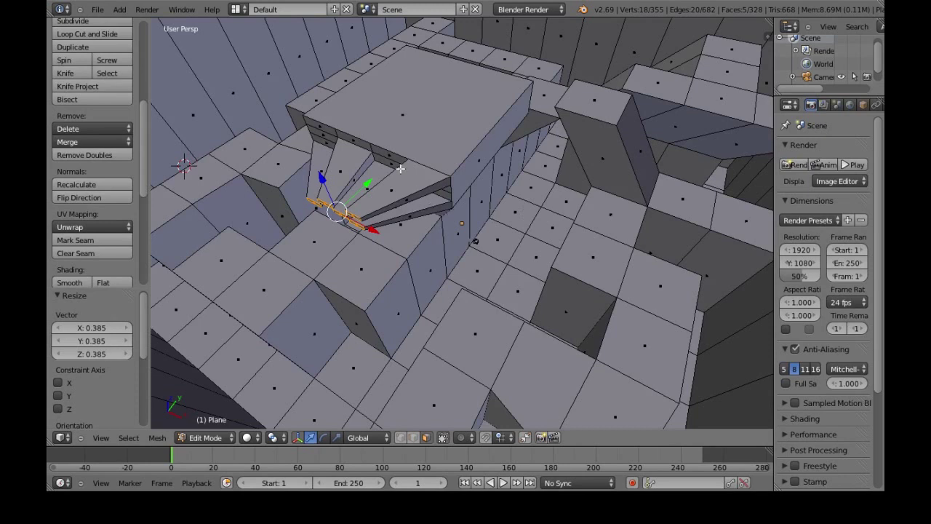
# Set up an Autodesk FBX export that includes only Mesh objects
pyautogui.moveTo(455, 153); pyautogui.dragTo(430, 161, button='middle')
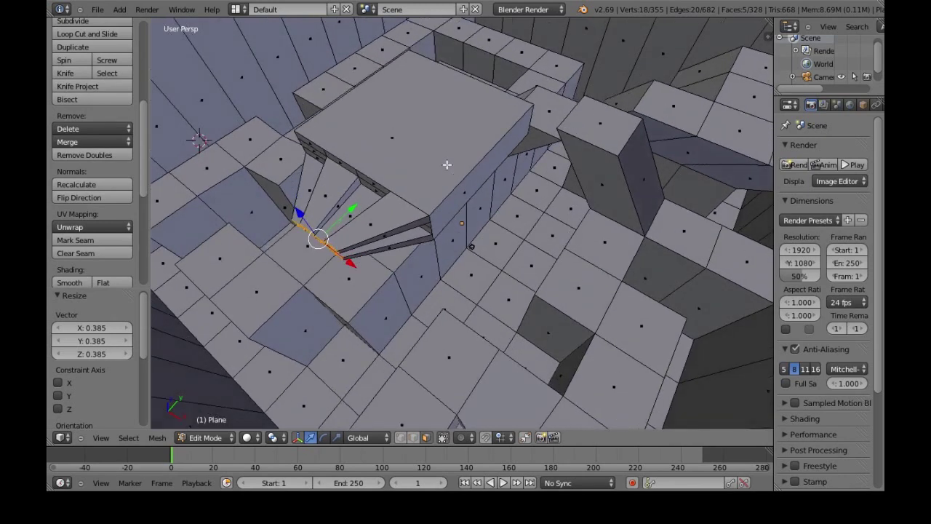
pyautogui.click(98, 10)
pyautogui.moveTo(126, 222)
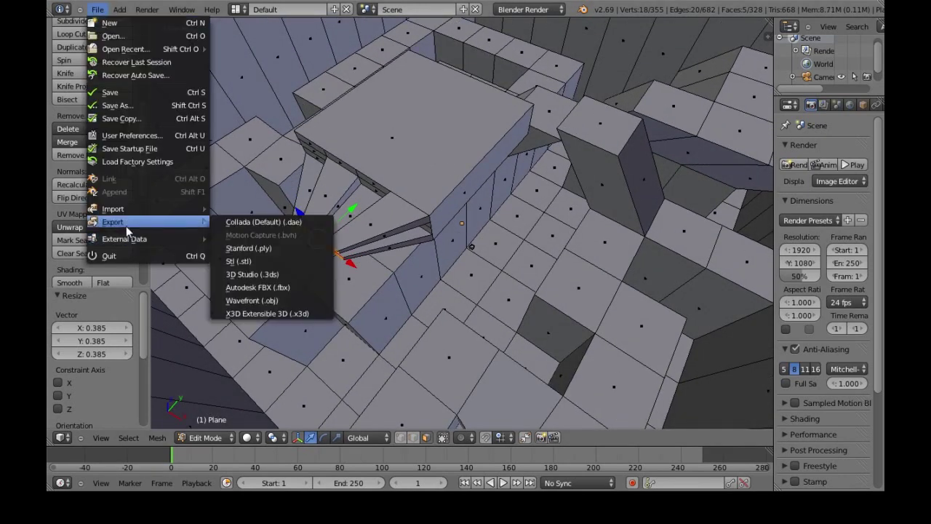
pyautogui.click(294, 288)
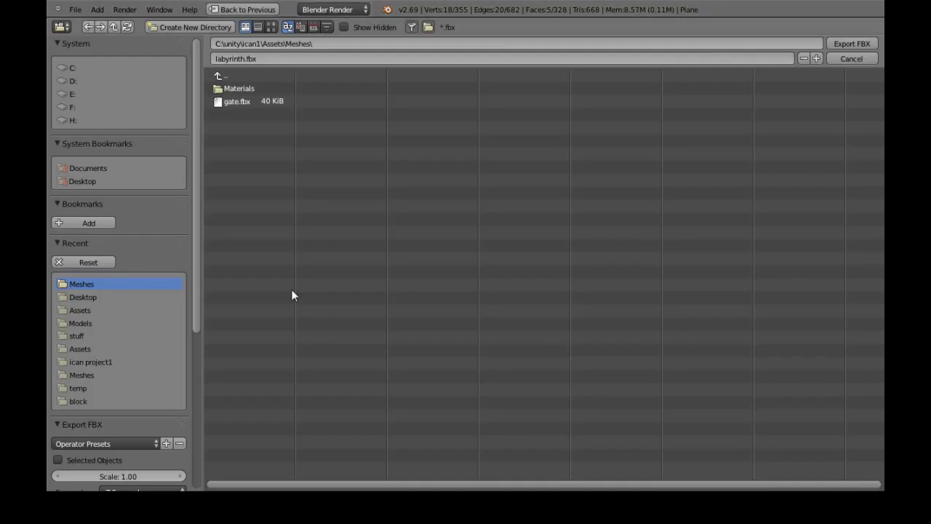
pyautogui.scroll(-8, 187, 312)
pyautogui.click(168, 288)
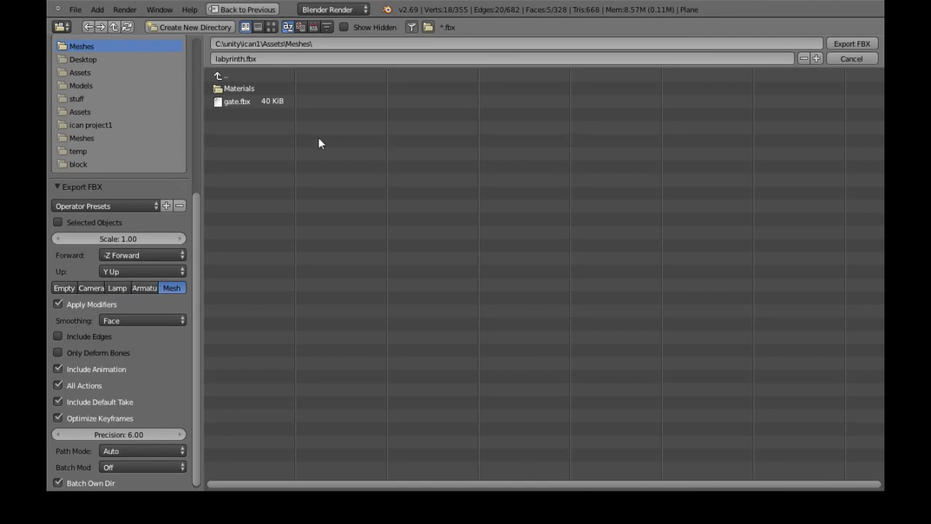
# Check the export folder path, then switch to Unity and examine the contents of the Meshes asset folder
pyautogui.click(318, 44)
pyautogui.click(258, 44)
pyautogui.moveTo(263, 45); pyautogui.dragTo(296, 43)
pyautogui.click(299, 43)
pyautogui.doubleClick(303, 44)
pyautogui.click(324, 45)
pyautogui.click(545, 503)
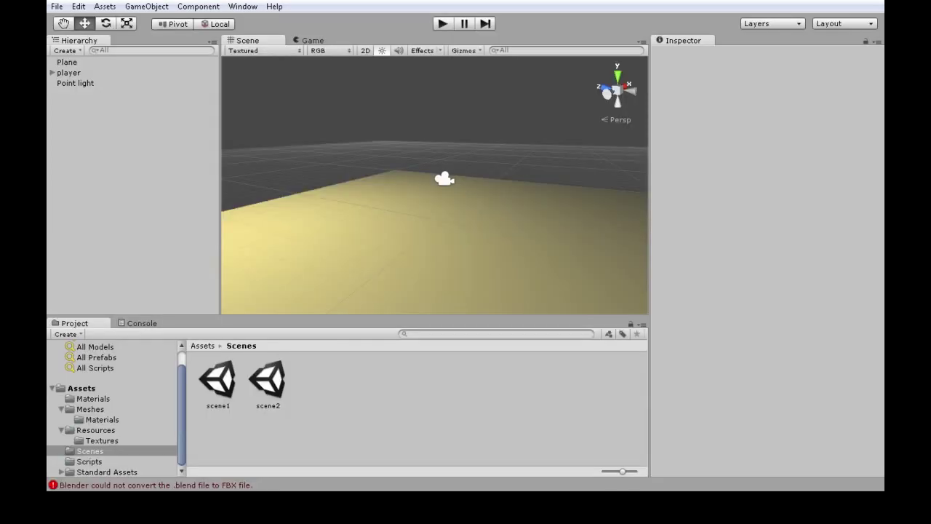
pyautogui.click(90, 409)
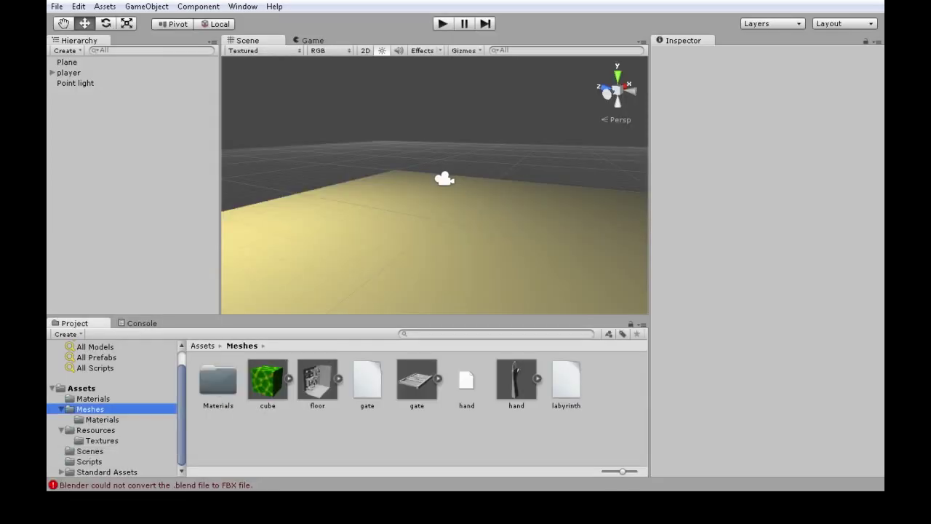
# Try to create a new folder inside the project's Assets folder
pyautogui.click(82, 389)
pyautogui.click(276, 437)
pyautogui.click(268, 381)
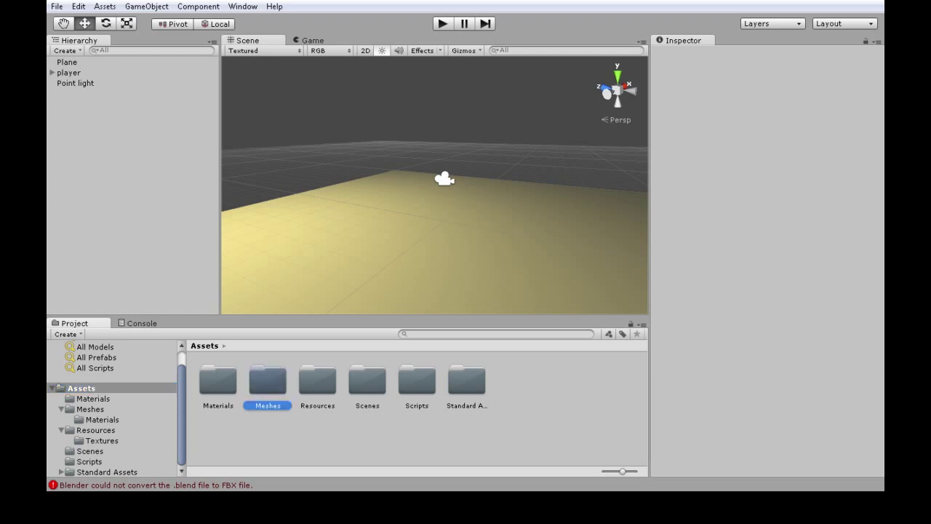
pyautogui.rightClick(282, 428)
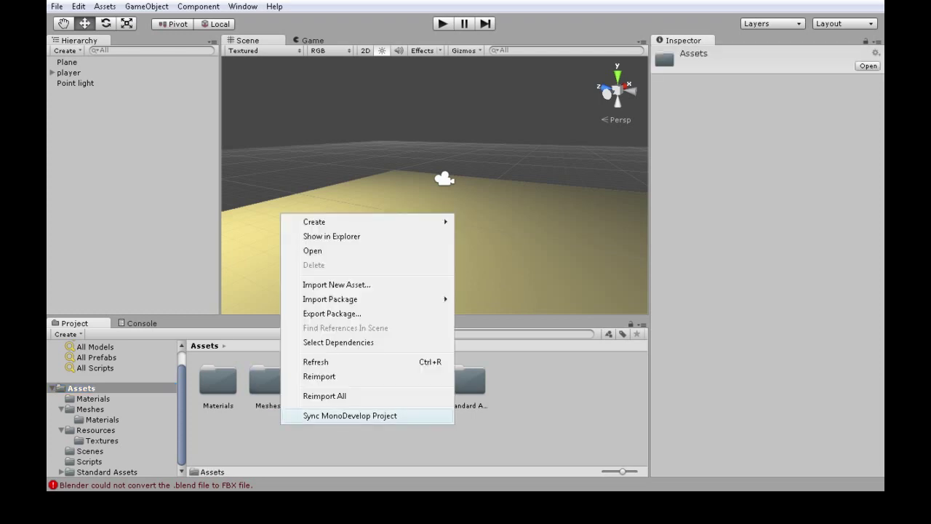
pyautogui.moveTo(314, 222)
pyautogui.click(484, 222)
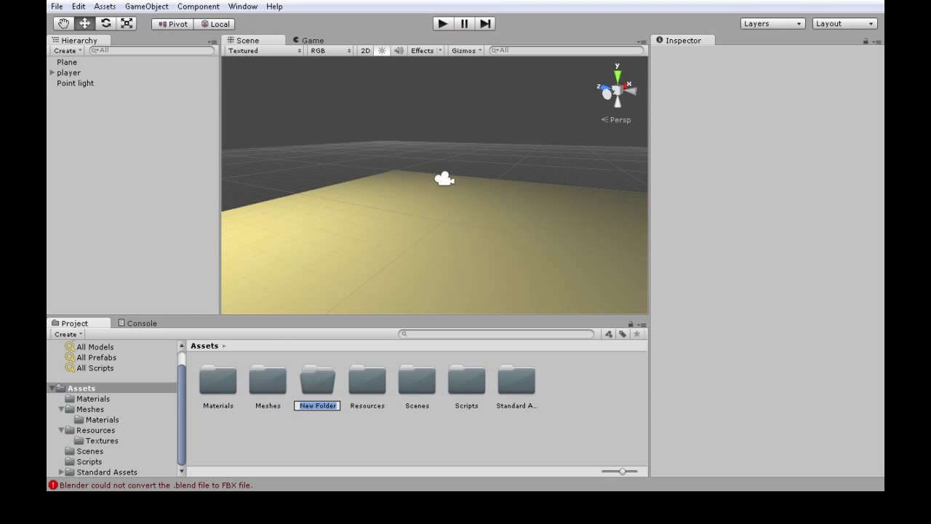
pyautogui.write('Models')
pyautogui.press('Return')
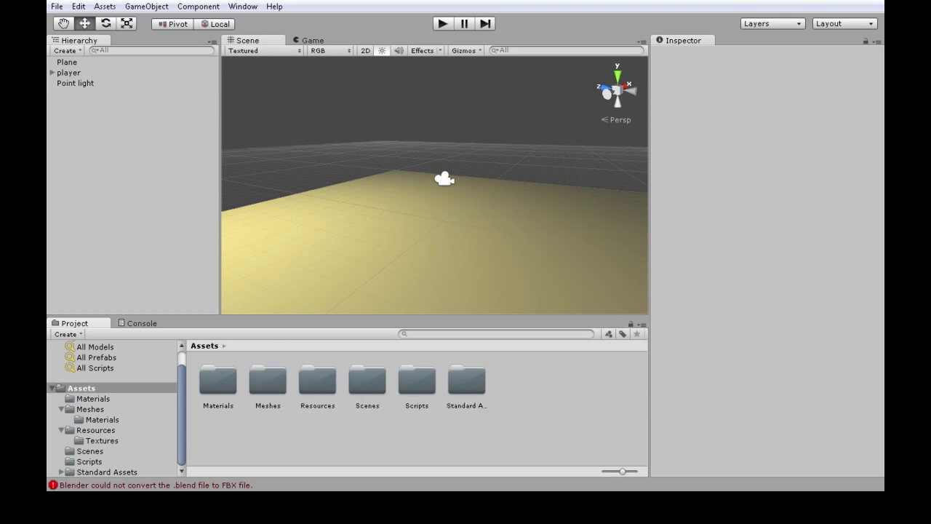
# Reopen the Meshes asset folder, then switch to Blender and export the model there as labyrinth.fbx
pyautogui.doubleClick(268, 382)
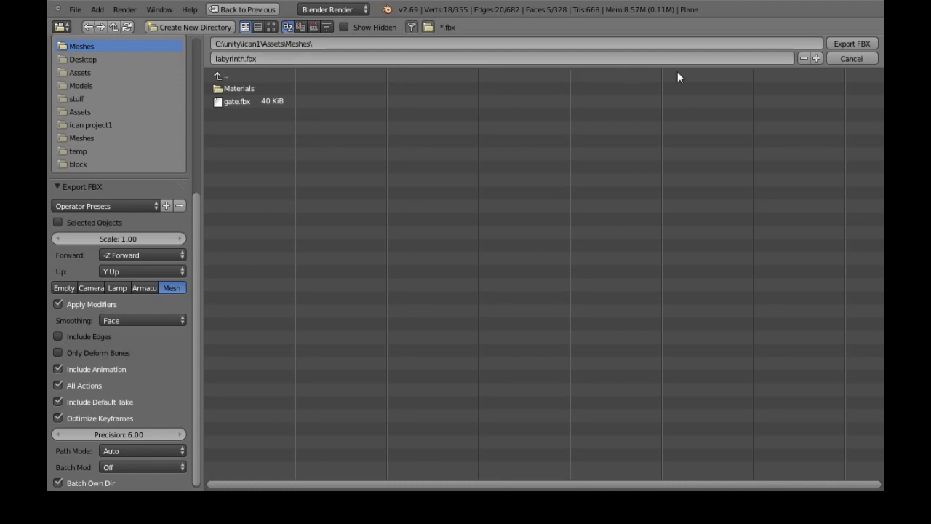
pyautogui.click(844, 45)
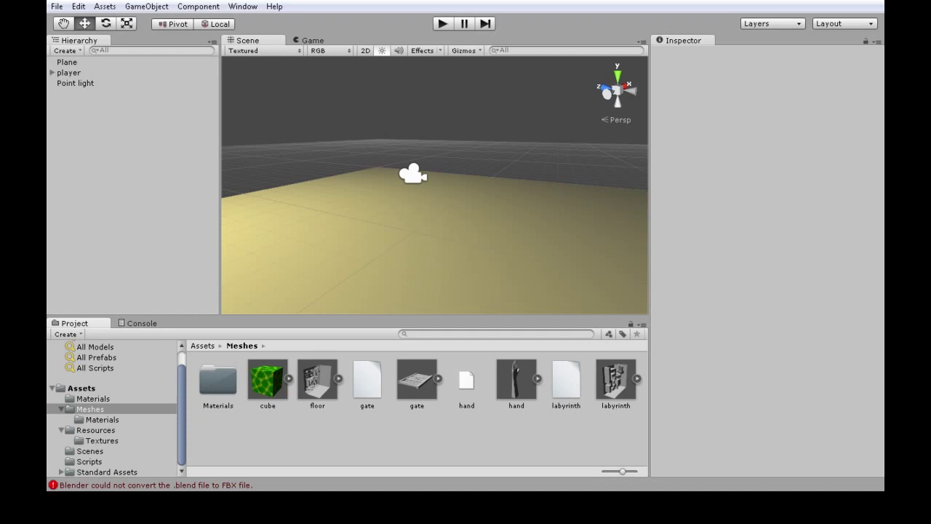
# Switch to Unity and place the labyrinth FBX model in the scene over the plane
pyautogui.click(617, 380)
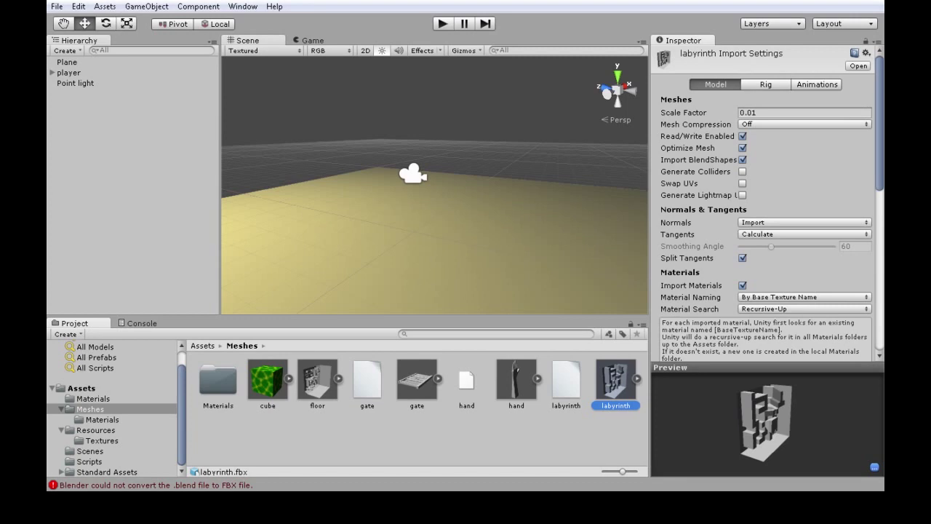
pyautogui.moveTo(616, 378); pyautogui.dragTo(464, 244)
pyautogui.scroll(5, 465, 244)
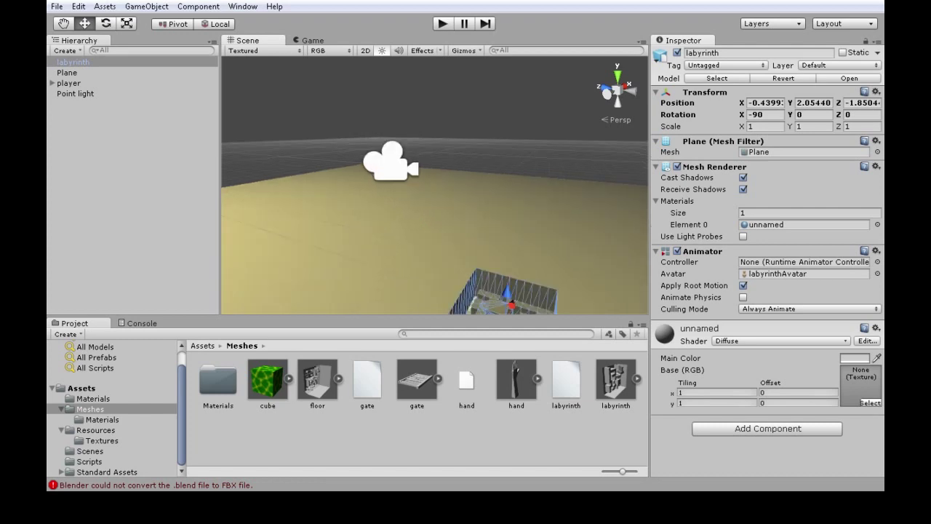
pyautogui.scroll(-2, 464, 245)
pyautogui.scroll(-2, 434, 185)
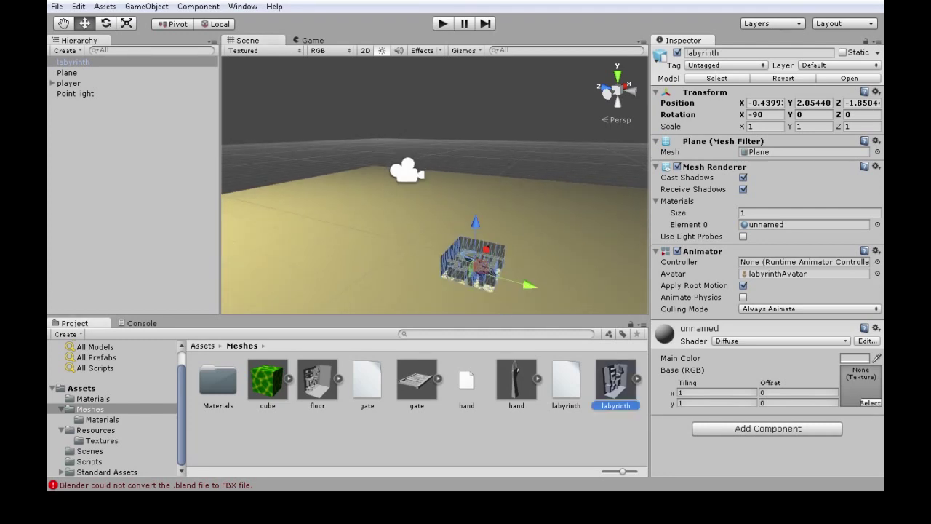
# Set the Scale Factor to 1 in the labyrinth model's import settings and apply it
pyautogui.click(616, 380)
pyautogui.click(749, 113)
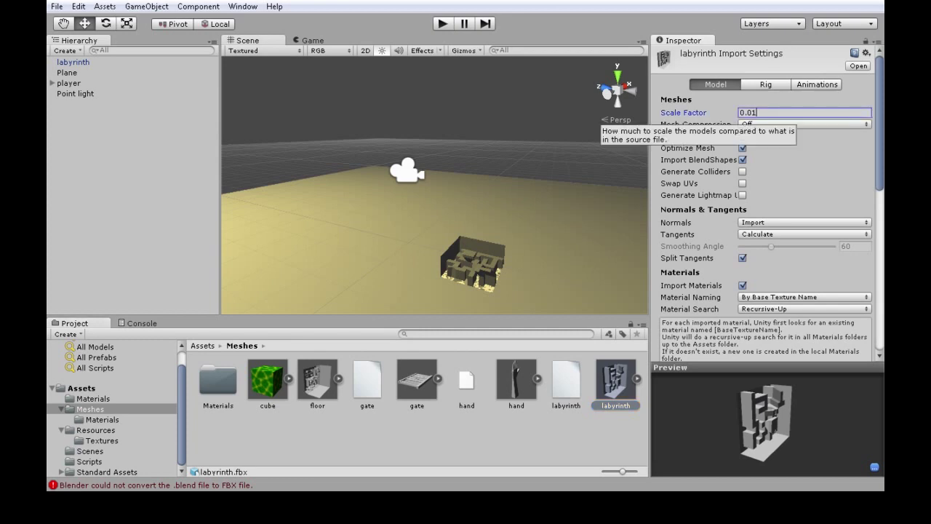
pyautogui.write('1')
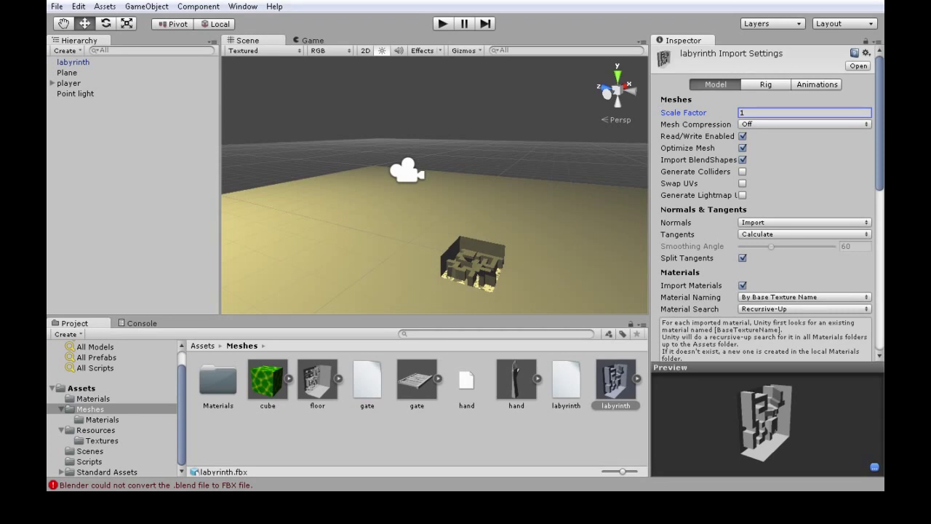
pyautogui.press('Return')
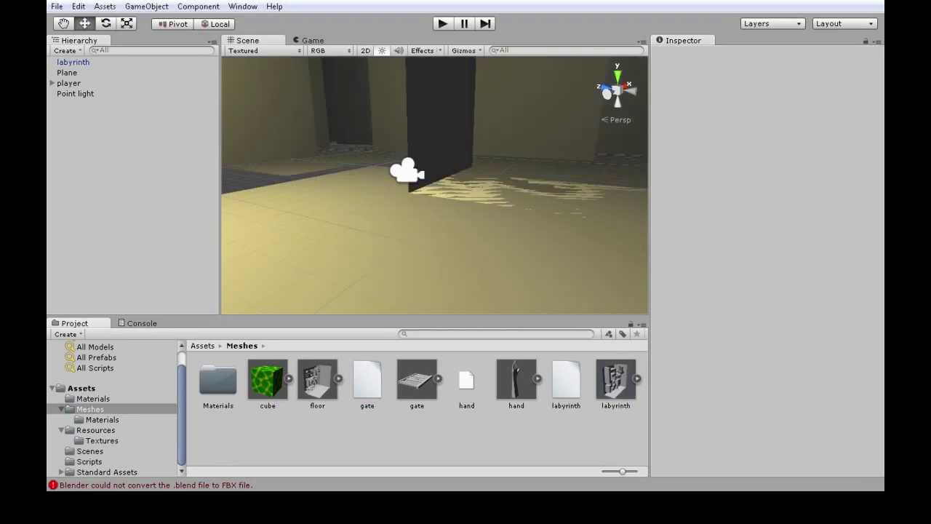
# Select the labyrinth object in the scene, inspect its size, and delete it
pyautogui.doubleClick(73, 62)
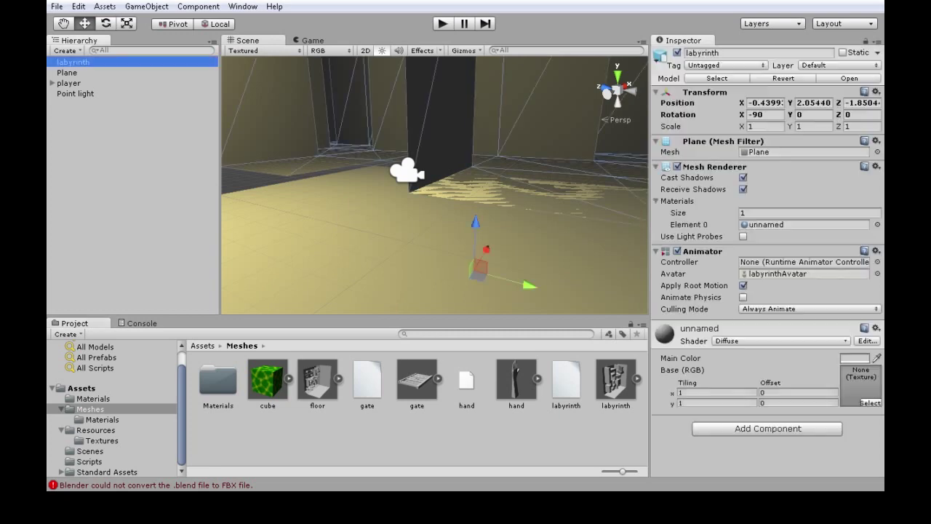
pyautogui.moveTo(438, 193); pyautogui.dragTo(424, 265, button='middle')
pyautogui.scroll(-5, 424, 265)
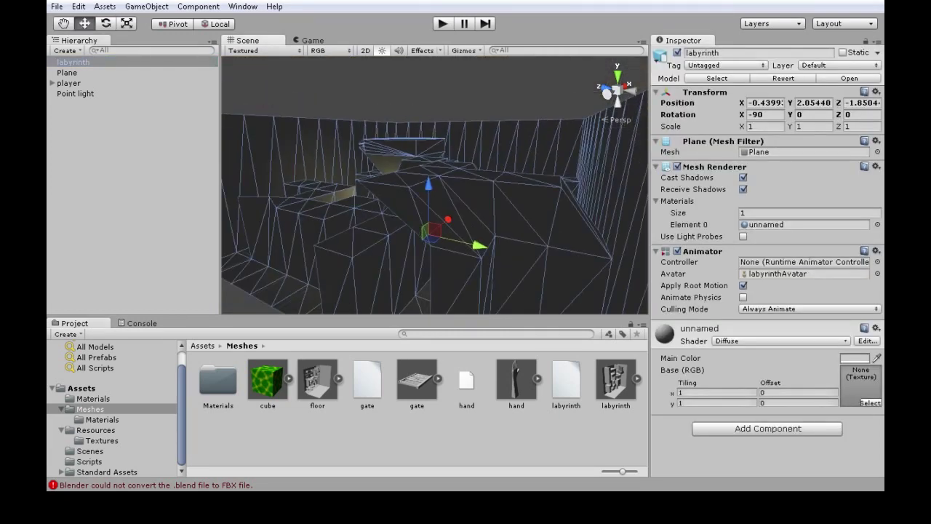
pyautogui.scroll(6, 435, 185)
pyautogui.moveTo(429, 240); pyautogui.dragTo(446, 186, button='middle')
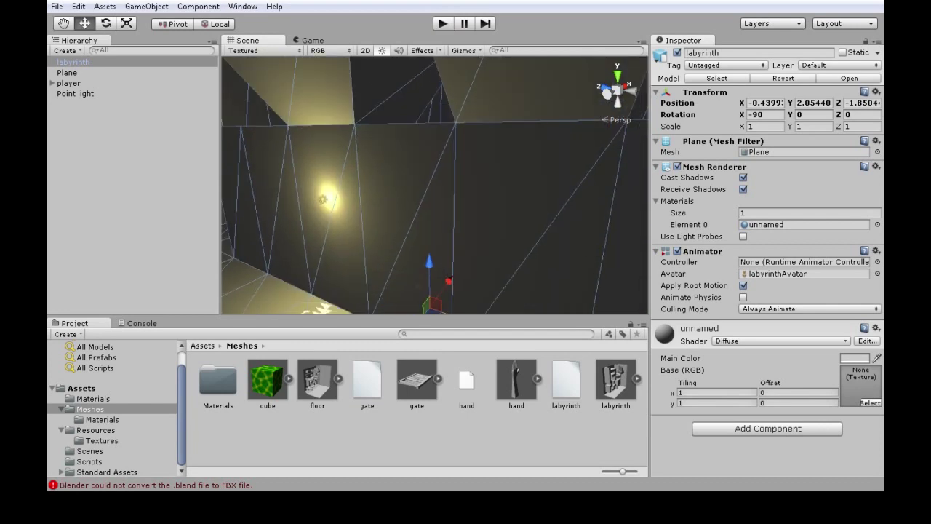
pyautogui.press('Delete')
# Delete the ground plane from the scene
pyautogui.moveTo(430, 251); pyautogui.dragTo(446, 162, button='middle')
pyautogui.click(435, 234)
pyautogui.scroll(5, 435, 234)
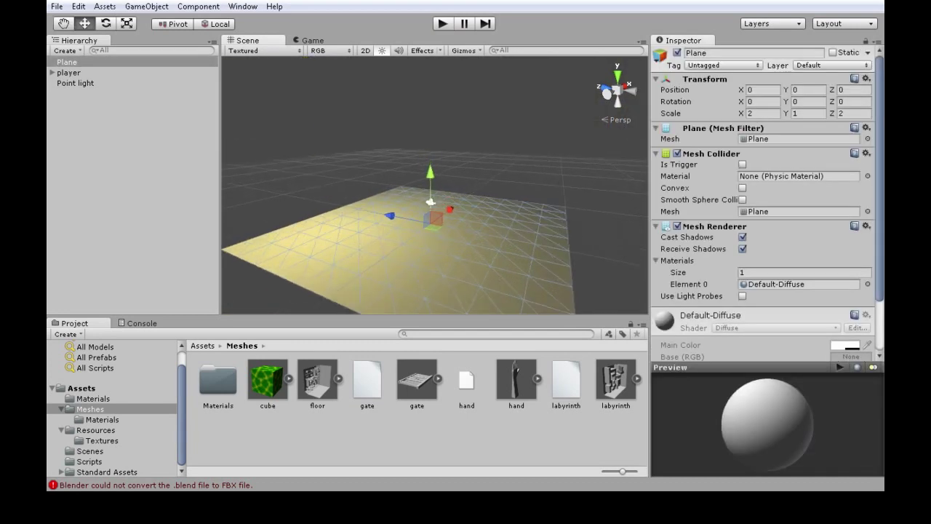
pyautogui.moveTo(434, 240); pyautogui.dragTo(429, 174, button='middle')
pyautogui.press('Delete')
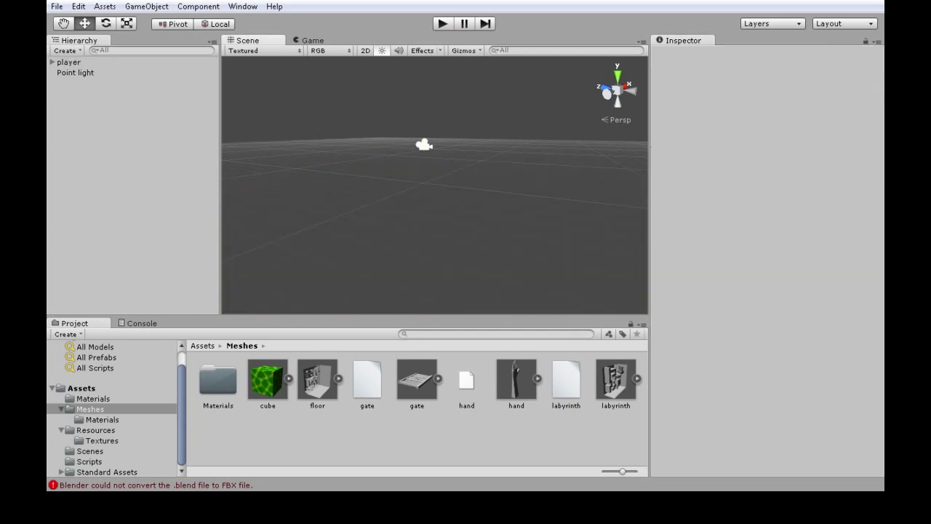
# Place the labyrinth FBX model in the scene again and set its position to X 0, Y 0, Z 0
pyautogui.click(70, 62)
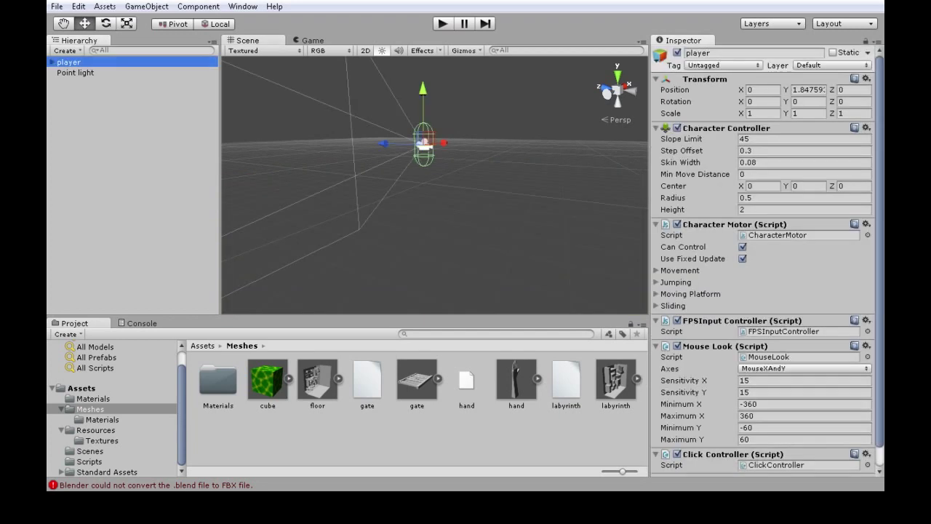
pyautogui.moveTo(616, 380); pyautogui.dragTo(435, 210)
pyautogui.click(765, 103)
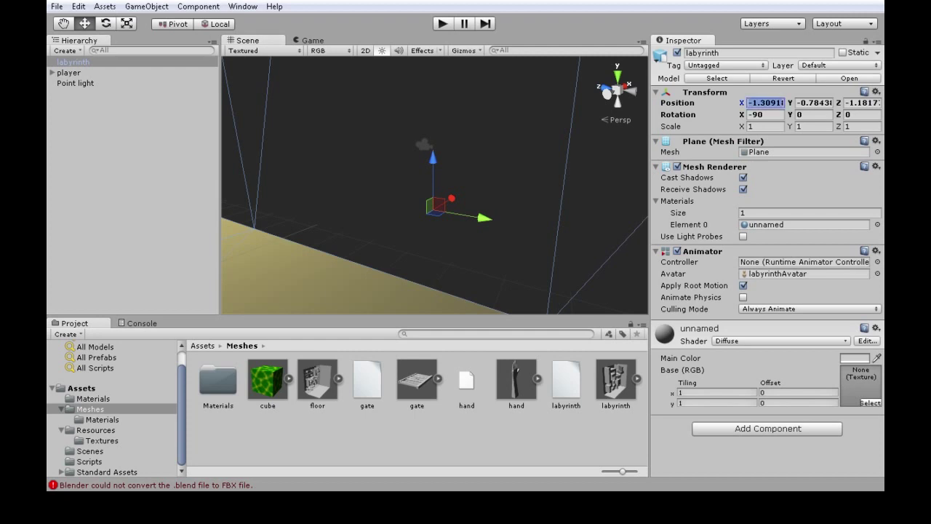
pyautogui.write('0')
pyautogui.press('Tab')
pyautogui.write('0')
pyautogui.press('Tab')
pyautogui.write('0')
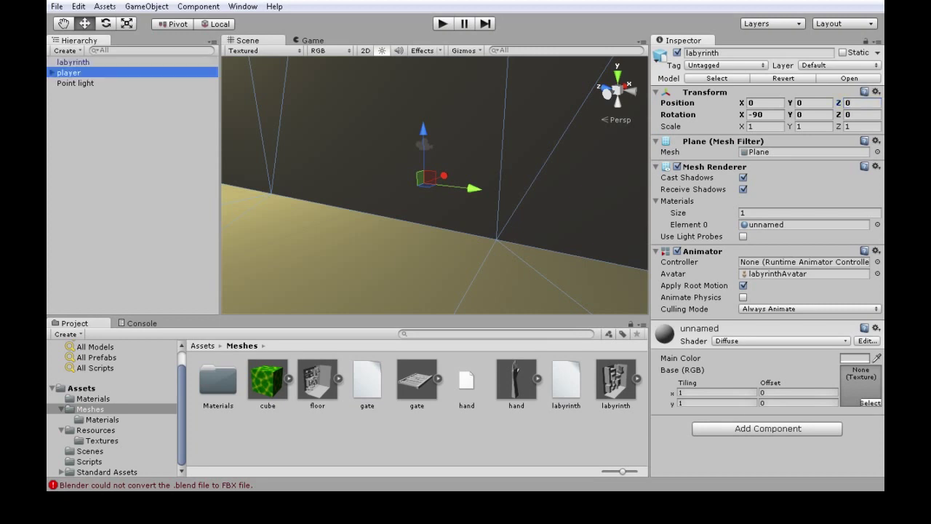
# Raise the player object along the vertical axis to well above the labyrinth geometry
pyautogui.moveTo(429, 149); pyautogui.dragTo(434, 251, button='middle')
pyautogui.moveTo(427, 195); pyautogui.dragTo(426, 10)
pyautogui.moveTo(428, 80); pyautogui.dragTo(441, 276, button='middle')
pyautogui.moveTo(444, 129); pyautogui.dragTo(444, 24)
pyautogui.moveTo(438, 80); pyautogui.dragTo(446, 273, button='middle')
pyautogui.moveTo(452, 214); pyautogui.dragTo(451, 35)
pyautogui.scroll(-10, 449, 94)
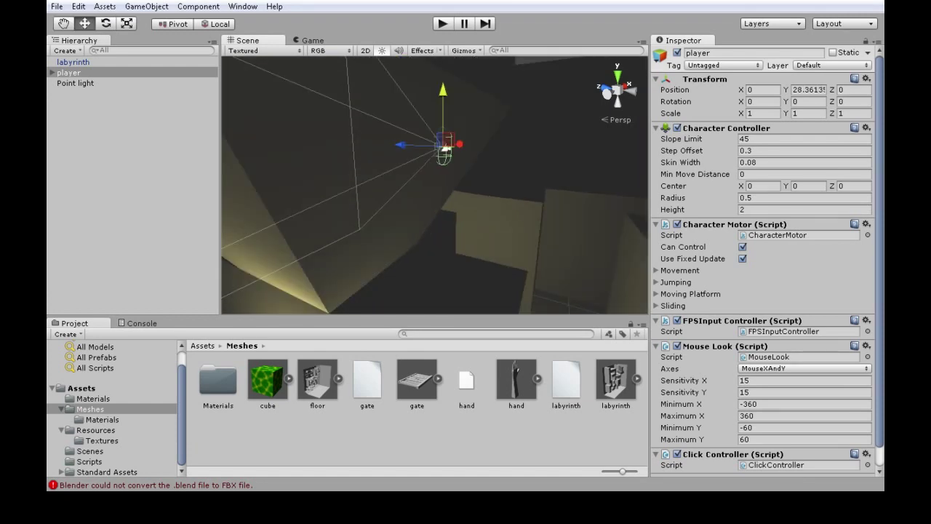
pyautogui.moveTo(445, 146); pyautogui.dragTo(442, 191, button='middle')
pyautogui.moveTo(435, 161); pyautogui.dragTo(435, 5)
pyautogui.moveTo(435, 80); pyautogui.dragTo(439, 190, button='middle')
pyautogui.moveTo(439, 106); pyautogui.dragTo(439, 83)
pyautogui.click(495, 101)
# Set the Scale Factor to 0.2 in the labyrinth model's import settings and apply it
pyautogui.click(616, 381)
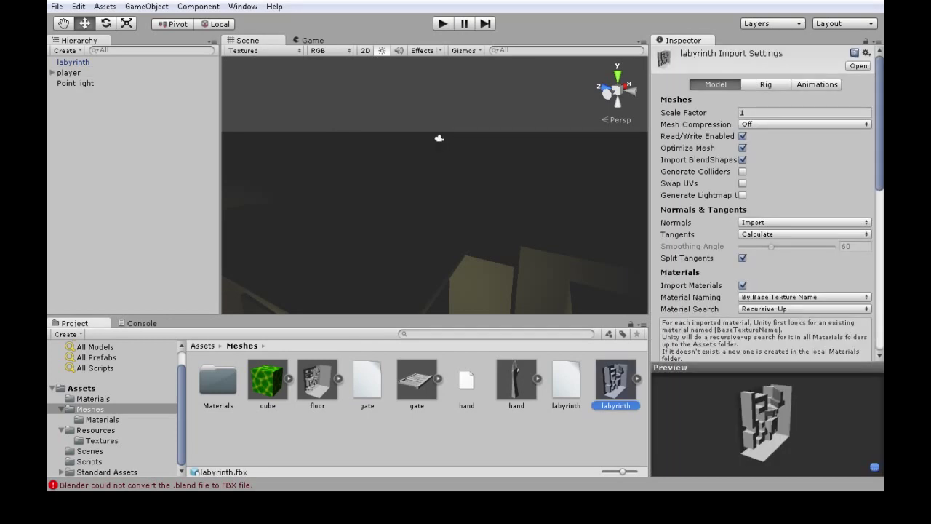
pyautogui.moveTo(759, 112); pyautogui.dragTo(674, 102)
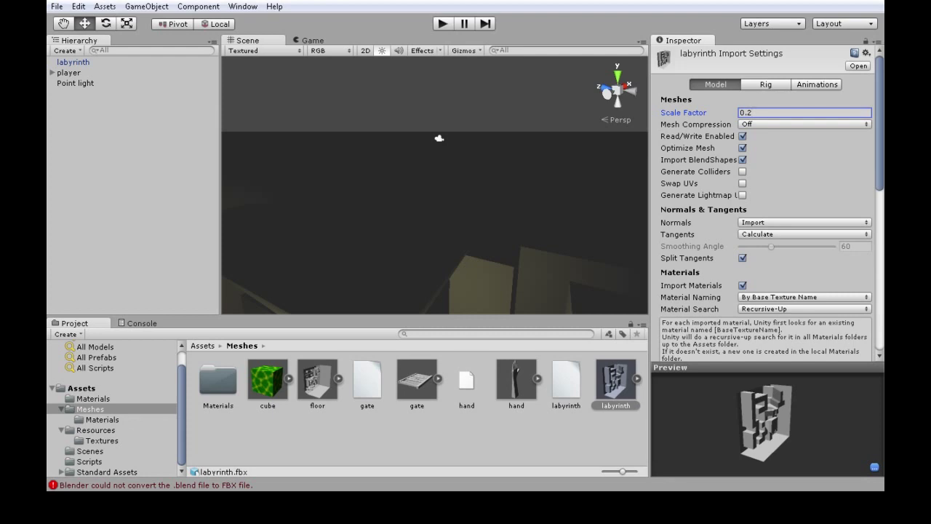
pyautogui.click(437, 441)
pyautogui.click(468, 270)
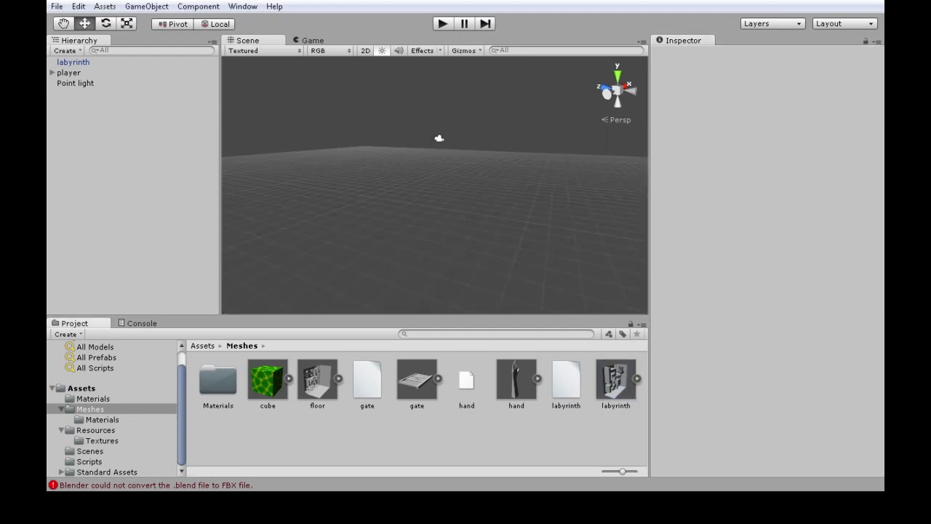
# Lower the player to a height of about 10.7, near the top of the rescaled labyrinth
pyautogui.moveTo(436, 283)
pyautogui.mouseDown(button='middle')
pyautogui.moveTo(435, 130)
pyautogui.moveTo(435, 278)
pyautogui.mouseUp(button='middle')
pyautogui.click(69, 72)
pyautogui.moveTo(465, 109); pyautogui.dragTo(457, 356)
pyautogui.moveTo(453, 291); pyautogui.dragTo(422, 80, button='middle')
pyautogui.moveTo(417, 64); pyautogui.dragTo(418, 161)
pyautogui.moveTo(418, 162); pyautogui.dragTo(465, 117, button='middle')
pyautogui.keyDown('alt'); pyautogui.moveTo(458, 201); pyautogui.dragTo(480, 200); pyautogui.keyUp('alt')
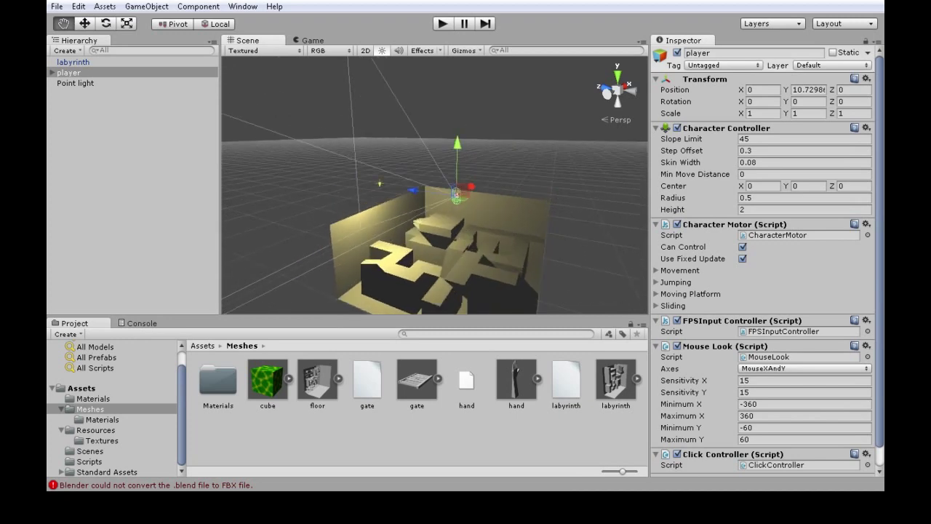
# Fine-tune the player's height to about 11.7 so it hovers above the labyrinth walls
pyautogui.moveTo(465, 201); pyautogui.dragTo(446, 196, button='middle')
pyautogui.scroll(10, 445, 196)
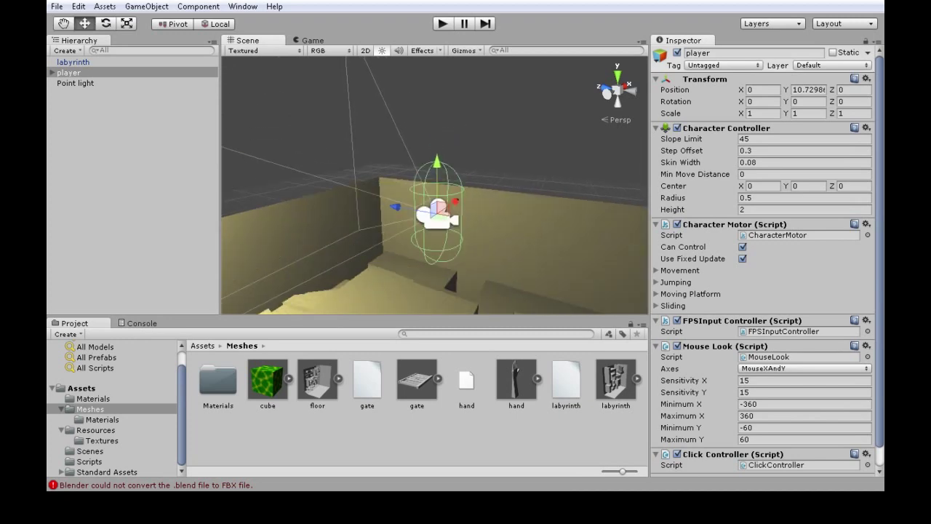
pyautogui.moveTo(436, 163); pyautogui.dragTo(436, 191)
pyautogui.moveTo(438, 240); pyautogui.dragTo(465, 138, button='middle')
pyautogui.click(464, 153)
pyautogui.scroll(-4, 451, 182)
pyautogui.moveTo(451, 181); pyautogui.dragTo(438, 201, button='middle')
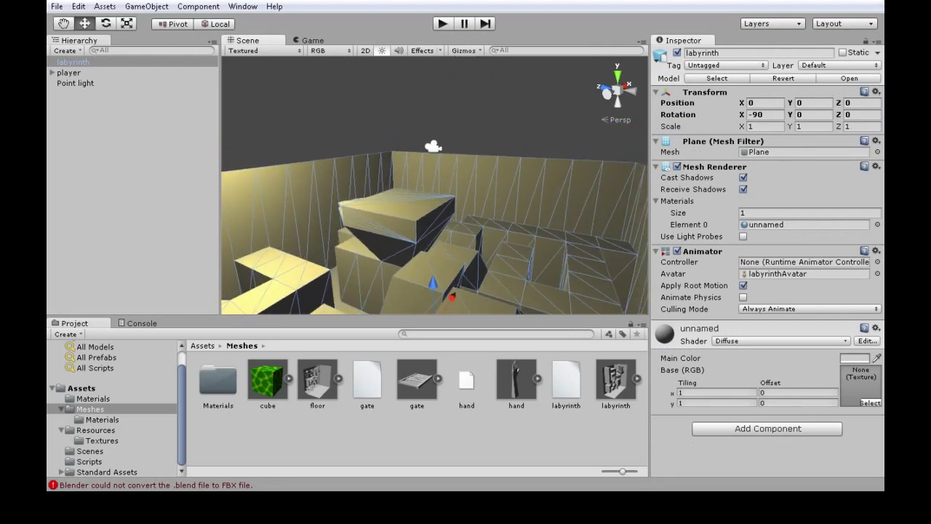
pyautogui.click(69, 73)
pyautogui.moveTo(433, 93); pyautogui.dragTo(433, 59)
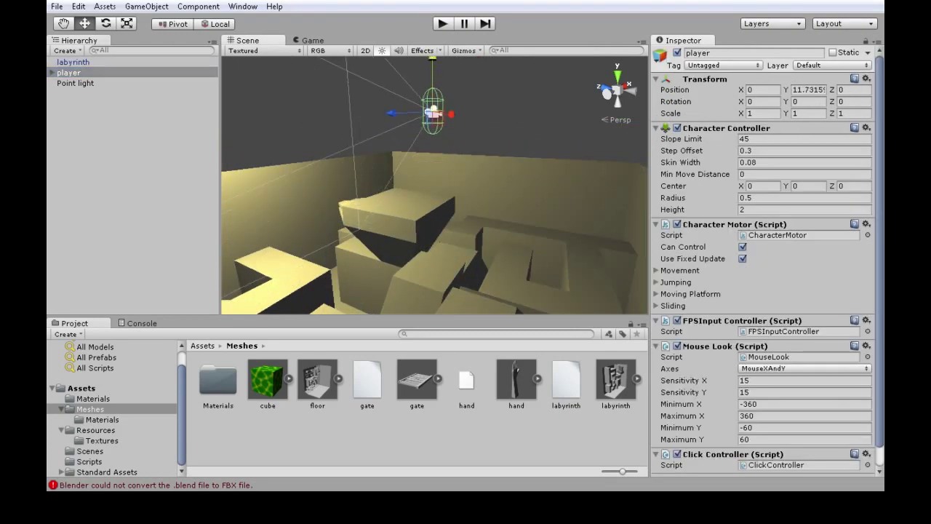
# Run the game to test whether the player lands on the labyrinth, and stop it again
pyautogui.click(443, 24)
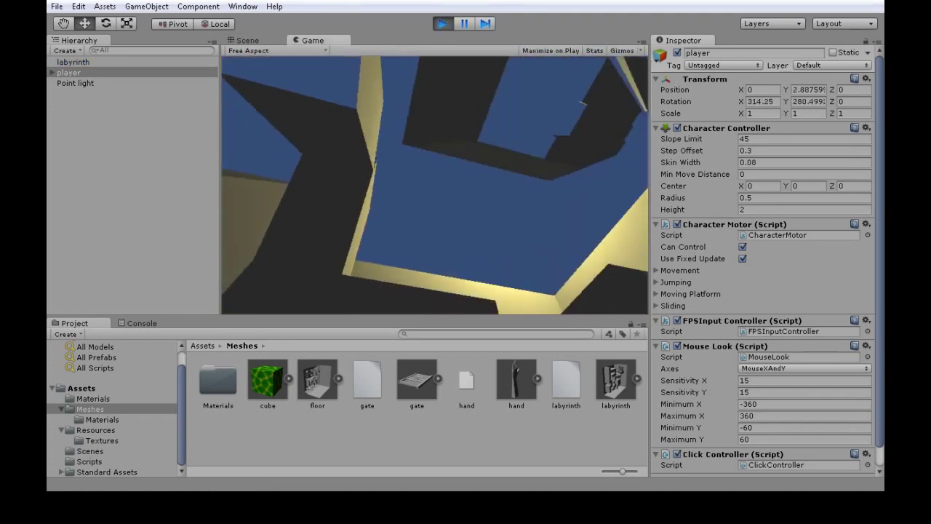
pyautogui.hotkey('ctrl', 'p')
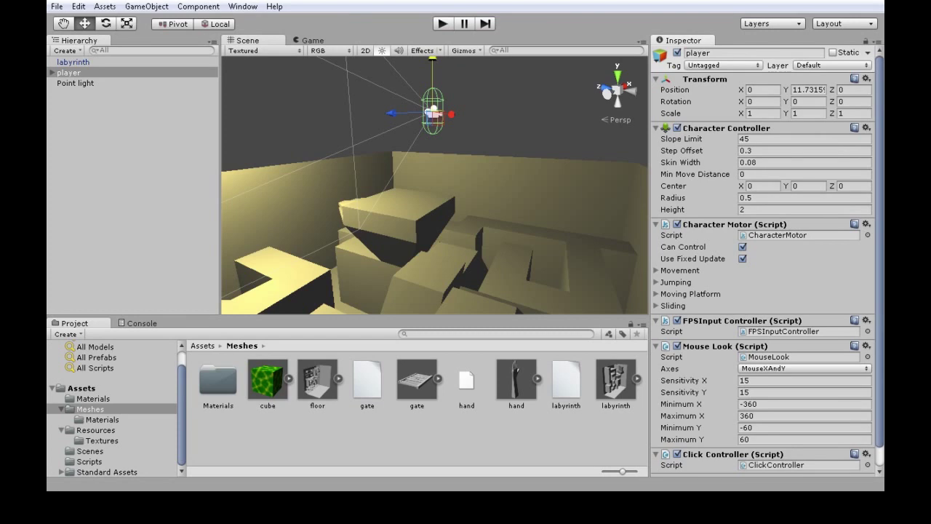
# Add a Mesh Collider component to the labyrinth object
pyautogui.click(74, 62)
pyautogui.moveTo(434, 218); pyautogui.dragTo(431, 149, button='middle')
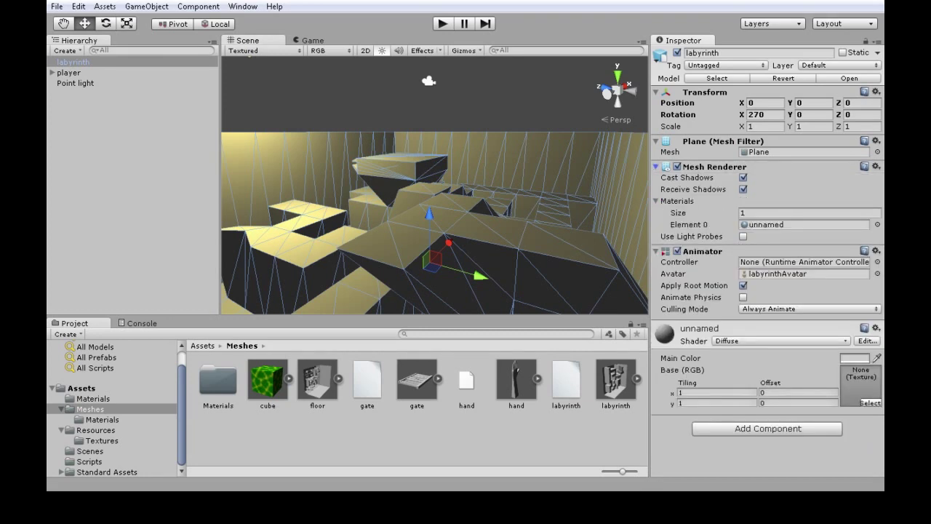
pyautogui.click(768, 428)
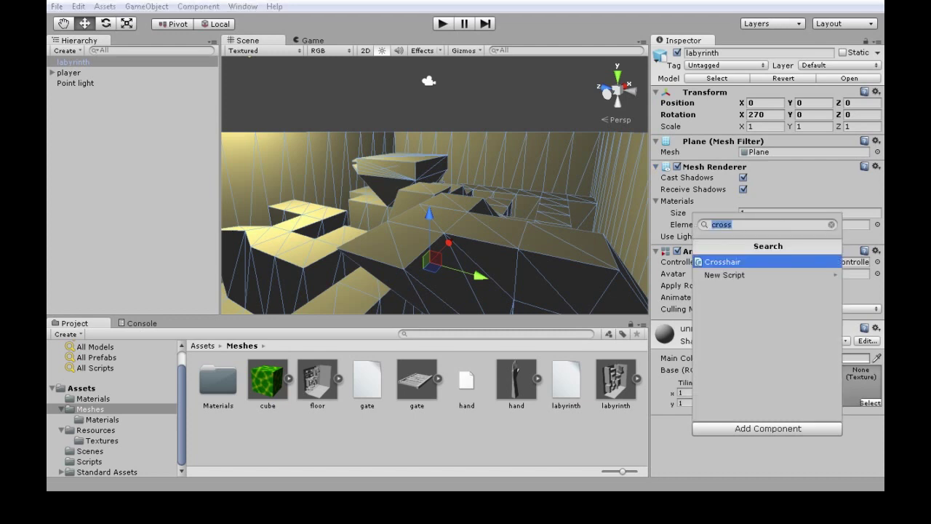
pyautogui.write('mesh')
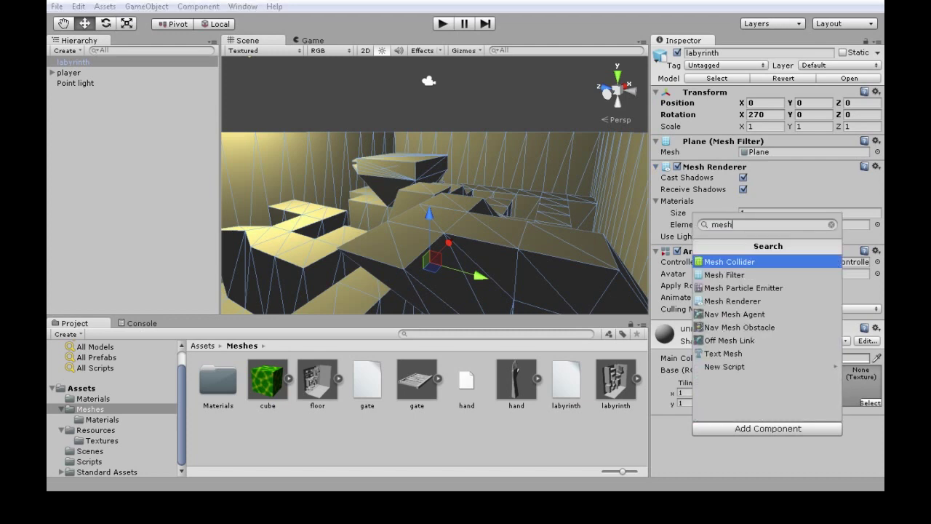
pyautogui.press('Return')
# Run the game again and walk the player forward through the labyrinth to test its collisions
pyautogui.moveTo(435, 218); pyautogui.dragTo(467, 203, button='middle')
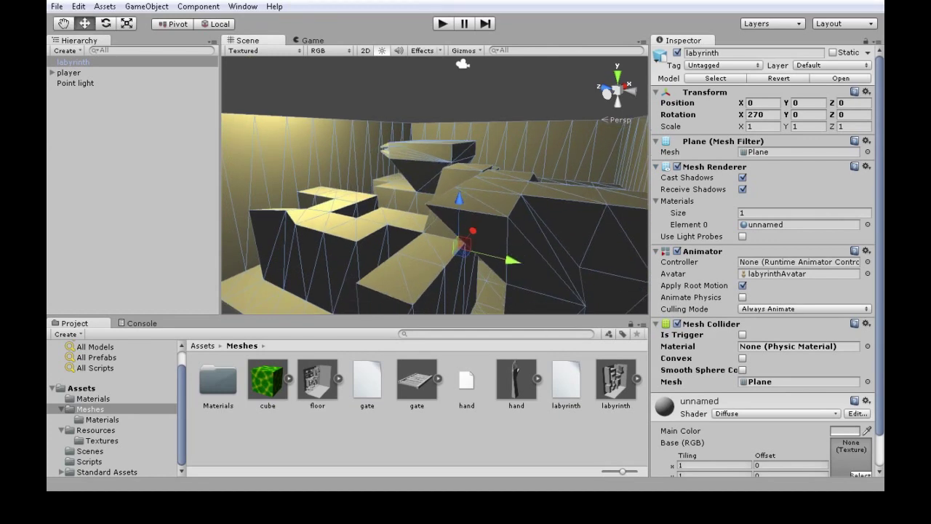
pyautogui.moveTo(467, 203)
pyautogui.mouseDown(button='middle')
pyautogui.moveTo(595, 189)
pyautogui.moveTo(477, 195)
pyautogui.moveTo(459, 219)
pyautogui.mouseUp(button='middle')
pyautogui.scroll(-3, 478, 195)
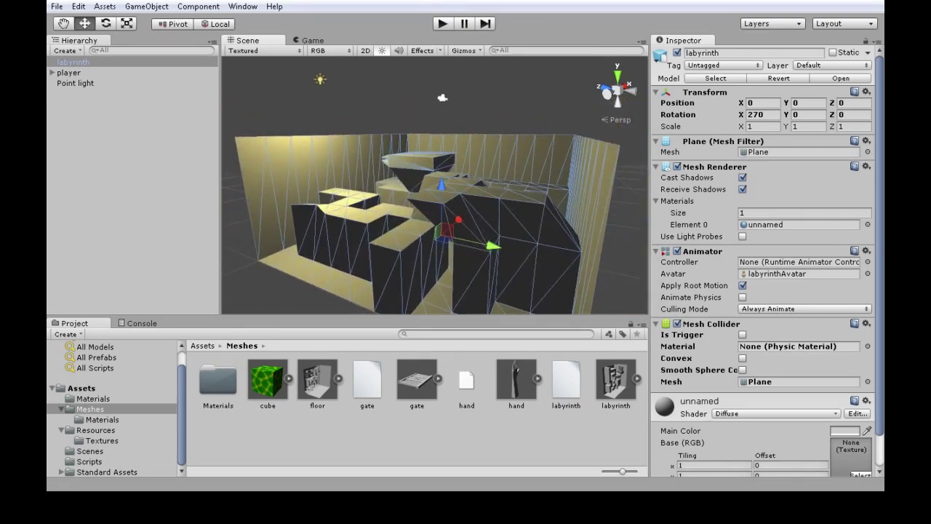
pyautogui.moveTo(459, 219); pyautogui.dragTo(459, 254, button='middle')
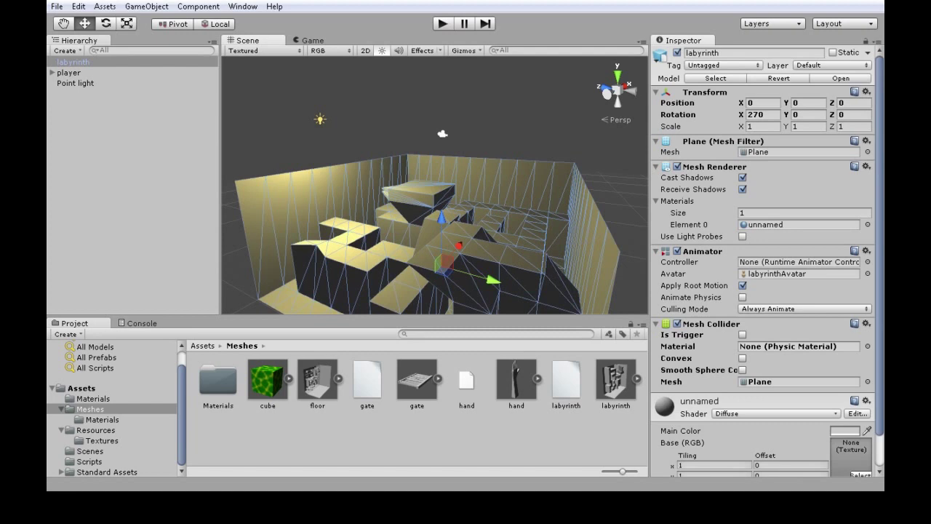
pyautogui.hotkey('ctrl', 'p')
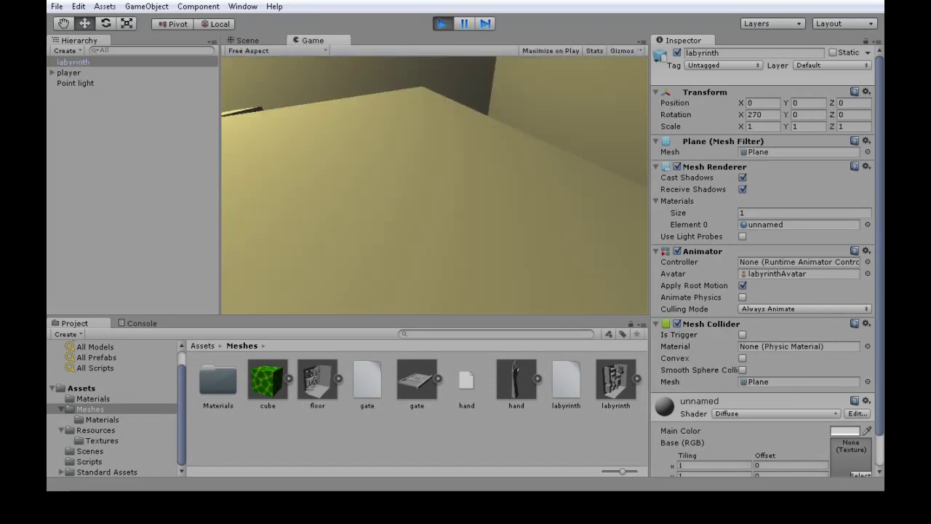
pyautogui.press('w')
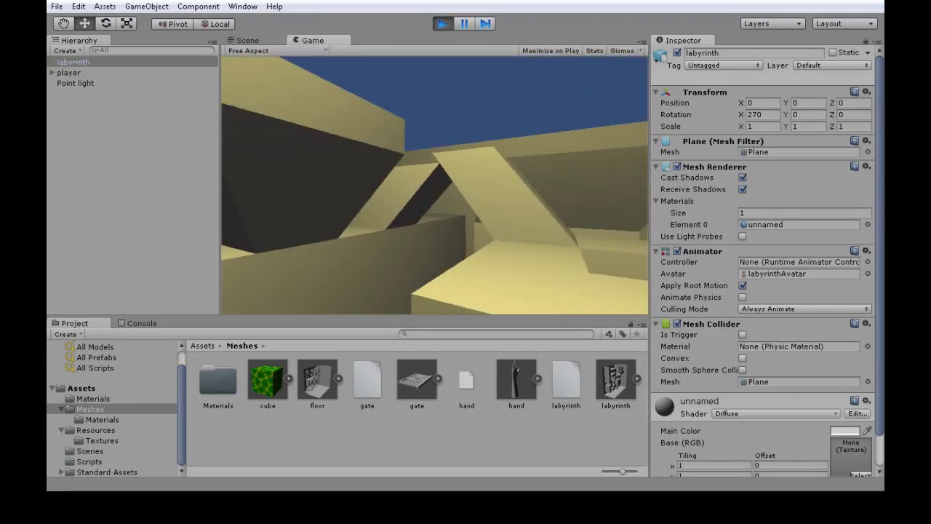